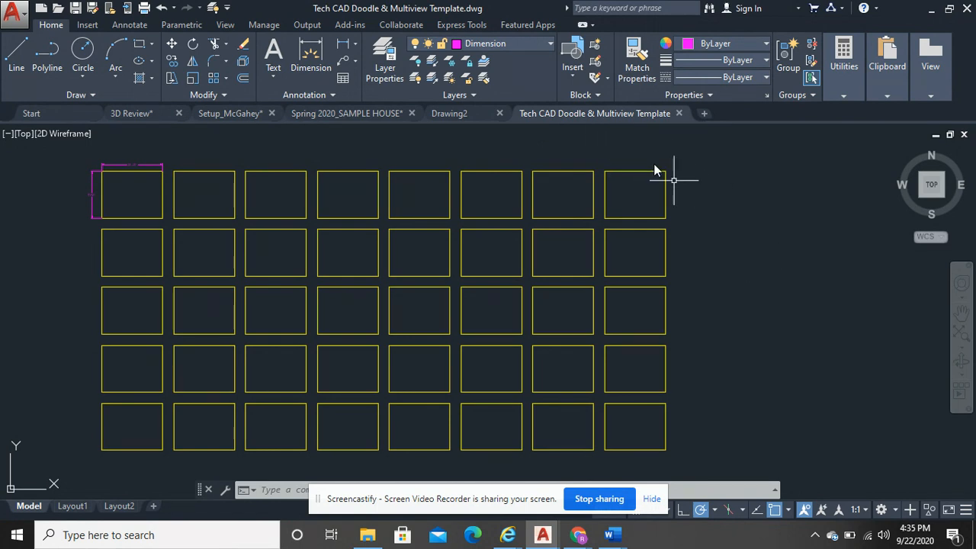
Step: Make Object Lines the current layer, and switch the current layer to Center Lines
left_click(535, 40)
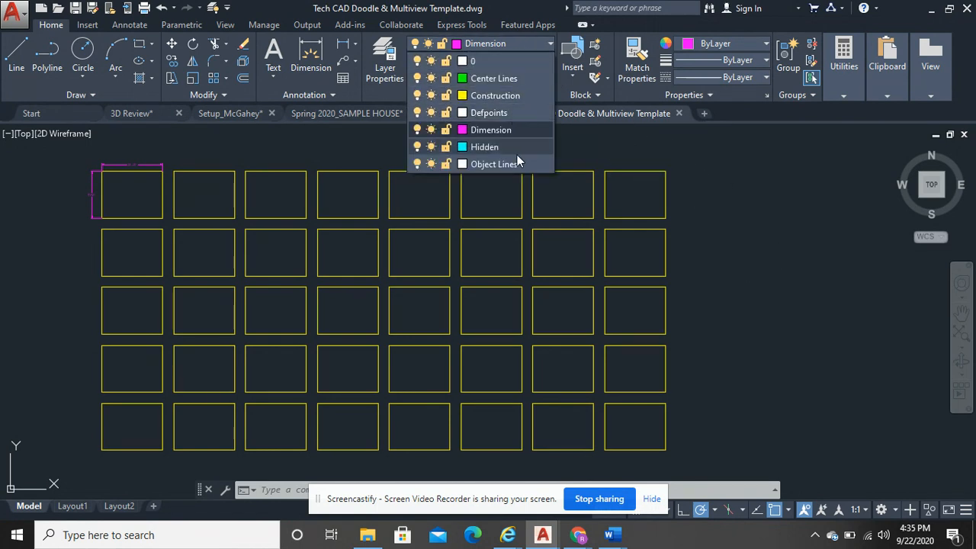
left_click(500, 164)
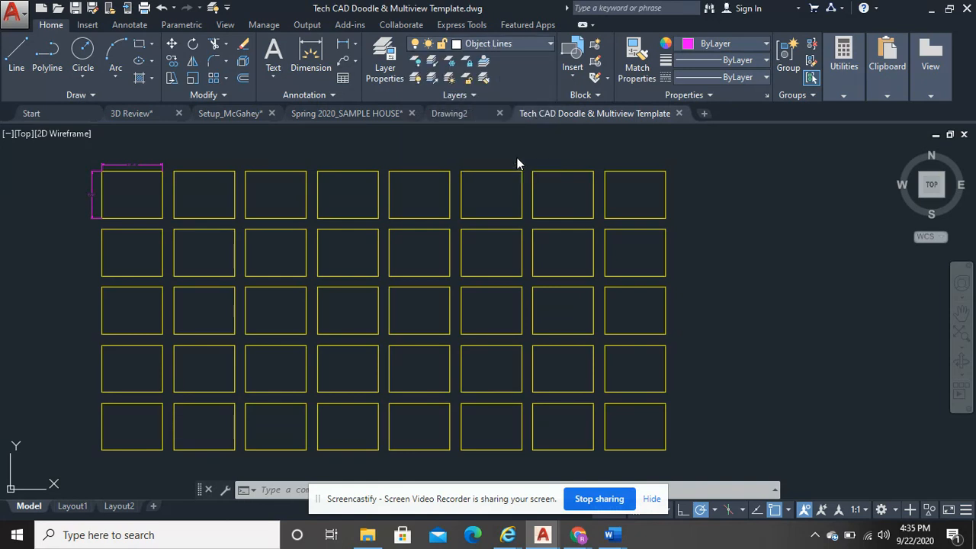
left_click(515, 45)
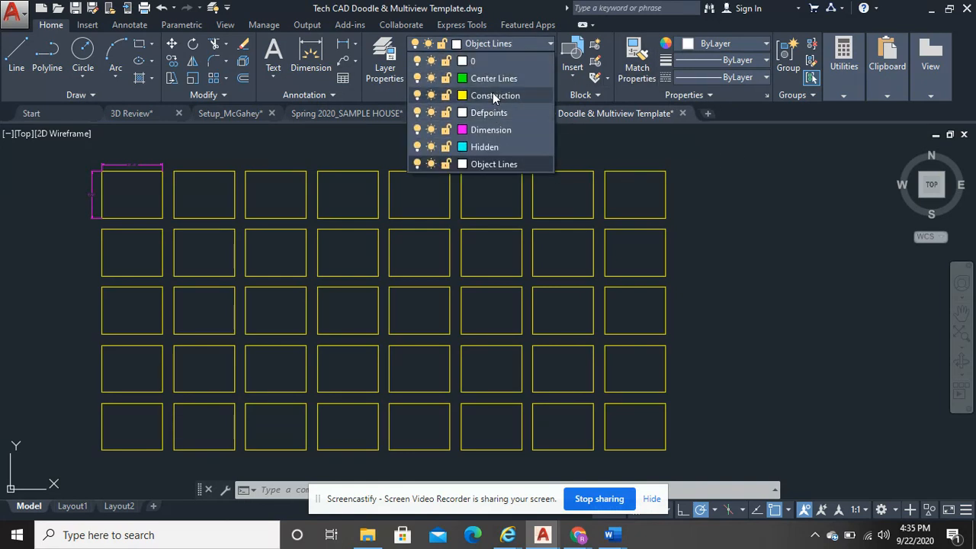
left_click(492, 78)
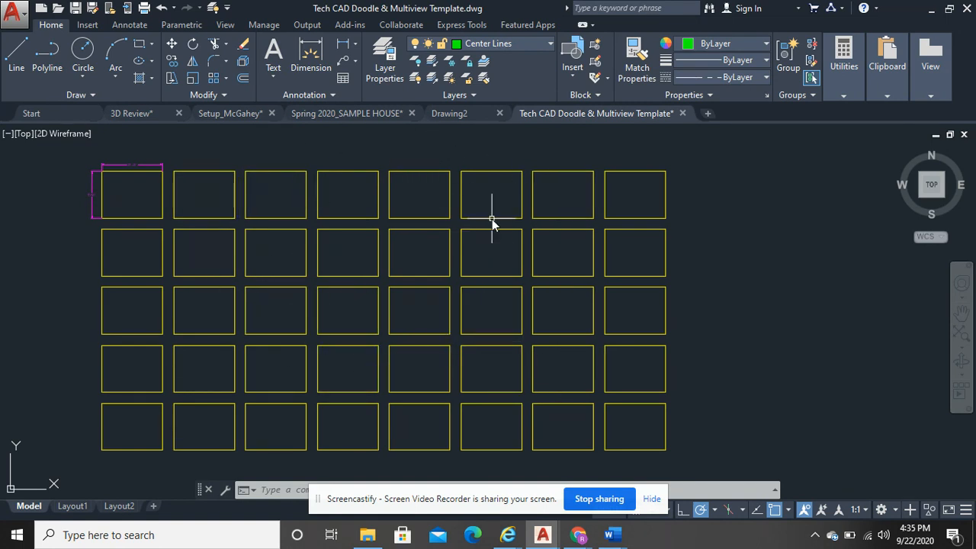
Step: Review the enabled object snap modes in the drafting settings and close them without making changes
right_click(764, 198, "shift")
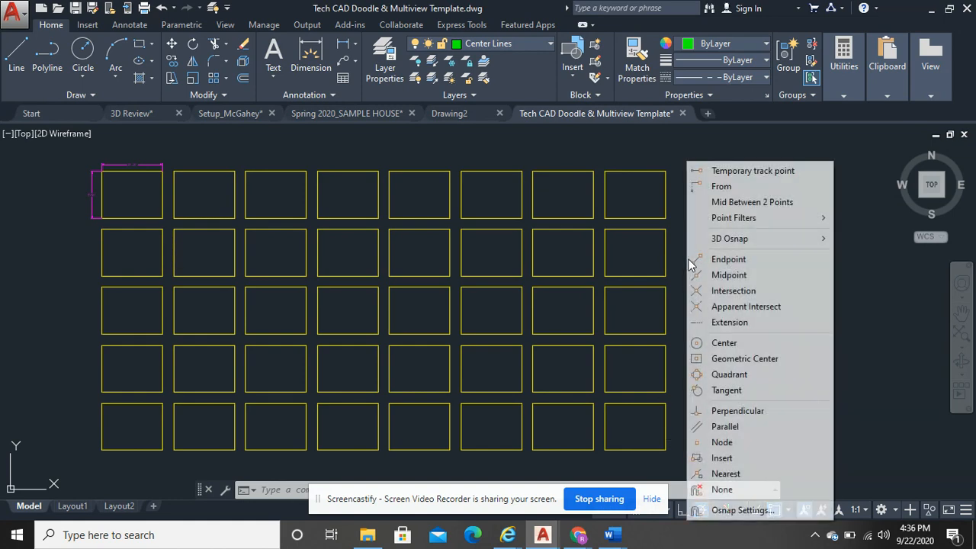
left_click(724, 509)
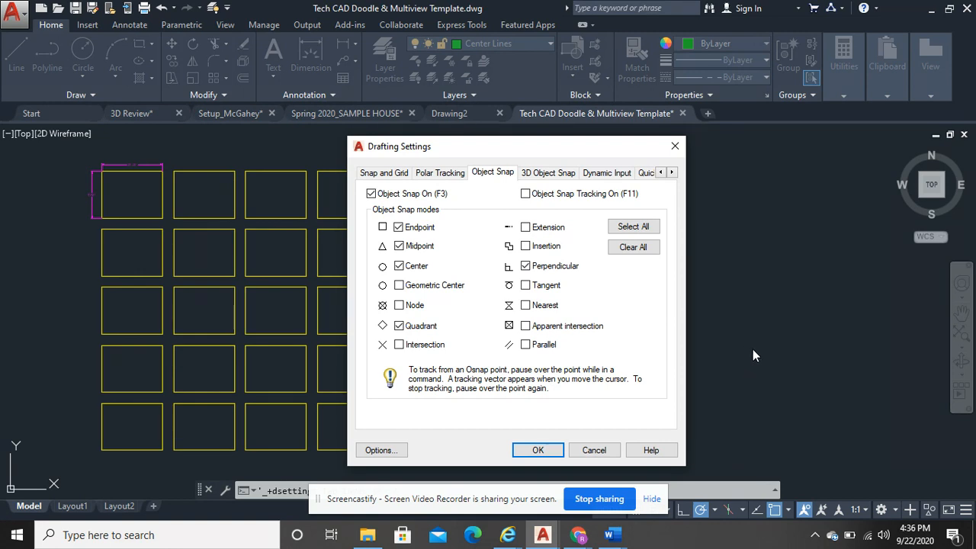
left_click_drag(496, 504, 461, 493)
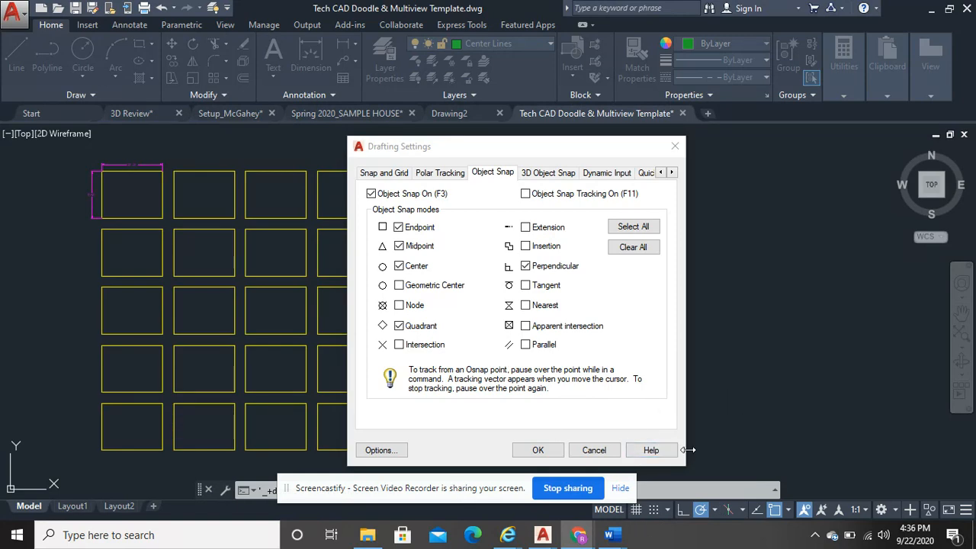
left_click(593, 449)
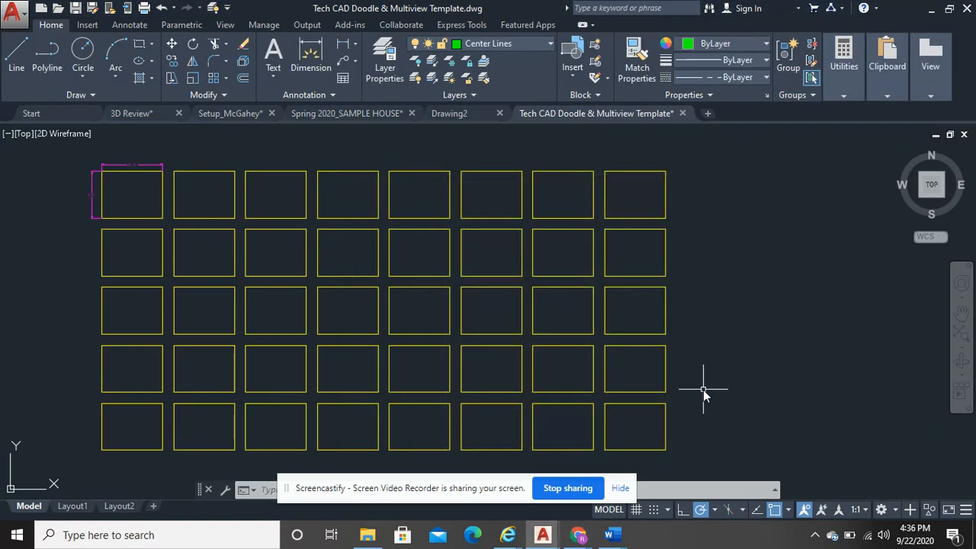
Step: Examine the grid of template boxes and the width and height dimensions on the first box
scroll(107, 215, "up", 4)
scroll(108, 217, "down", 4)
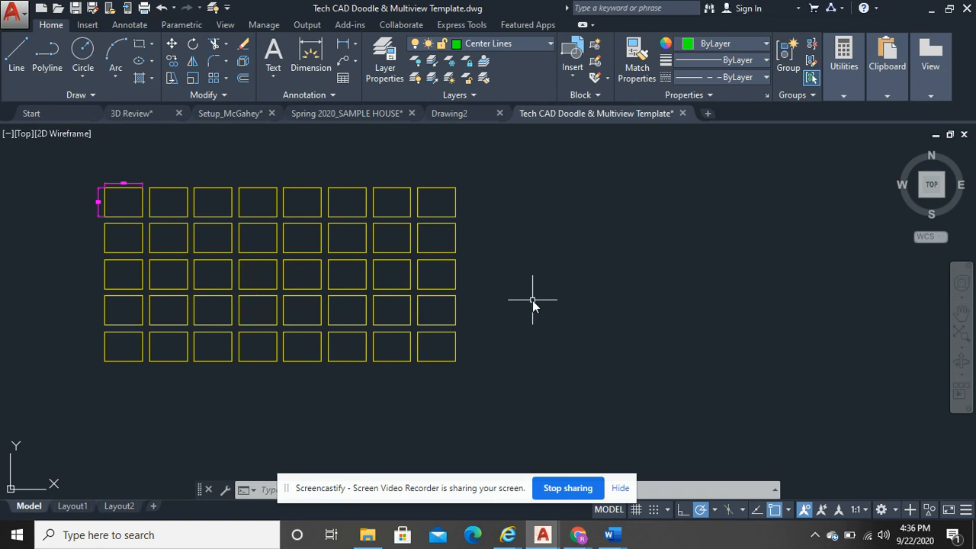
scroll(115, 218, "up", 5)
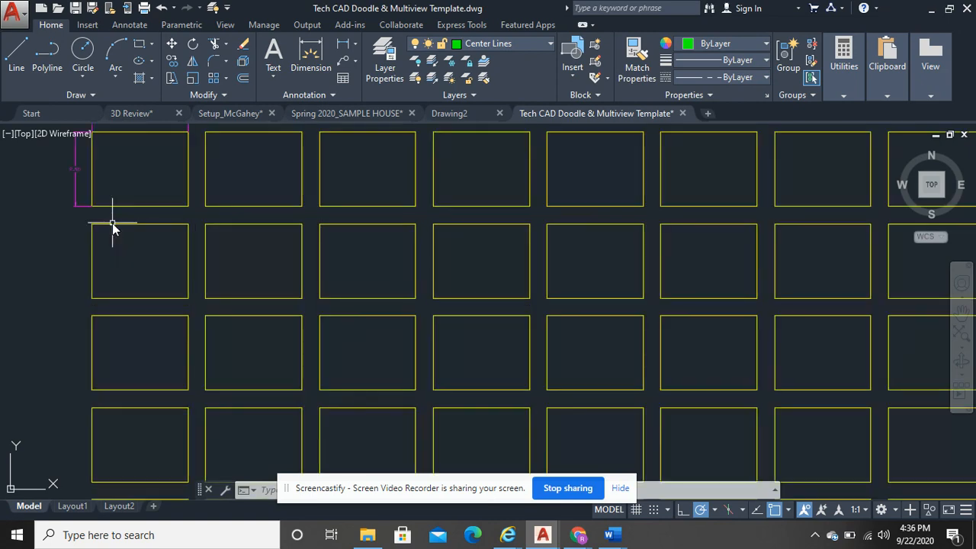
middle_click_drag(152, 235, 179, 359)
middle_click_drag(164, 305, 359, 294)
scroll(368, 296, "up", 2)
mouse_move(438, 233)
middle_mouse_down()
mouse_move(434, 270)
mouse_move(416, 264)
middle_mouse_up()
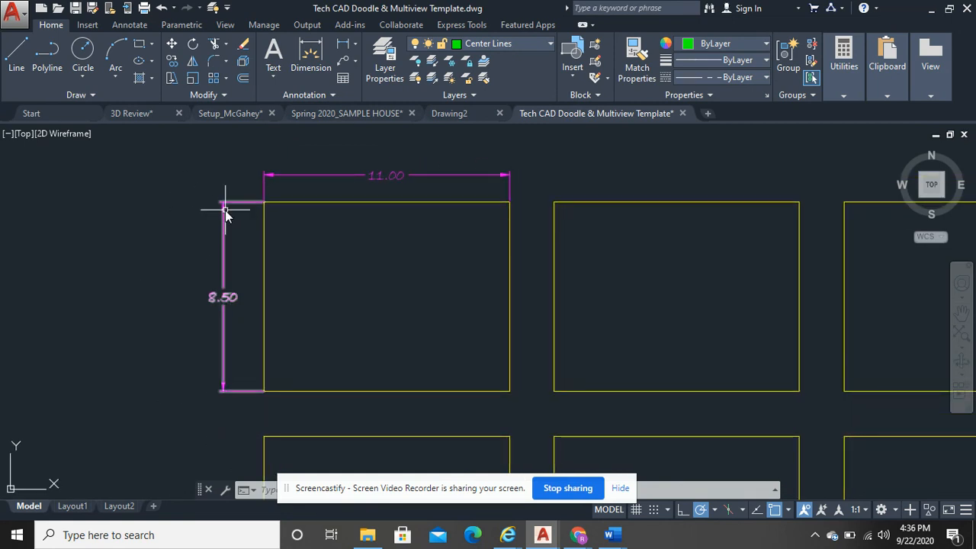
Step: Draw a diagonal center line about 143,294 units long at about 32 degrees in the empty area around the boxes
scroll(449, 276, "down", 10)
scroll(556, 229, "down", 2)
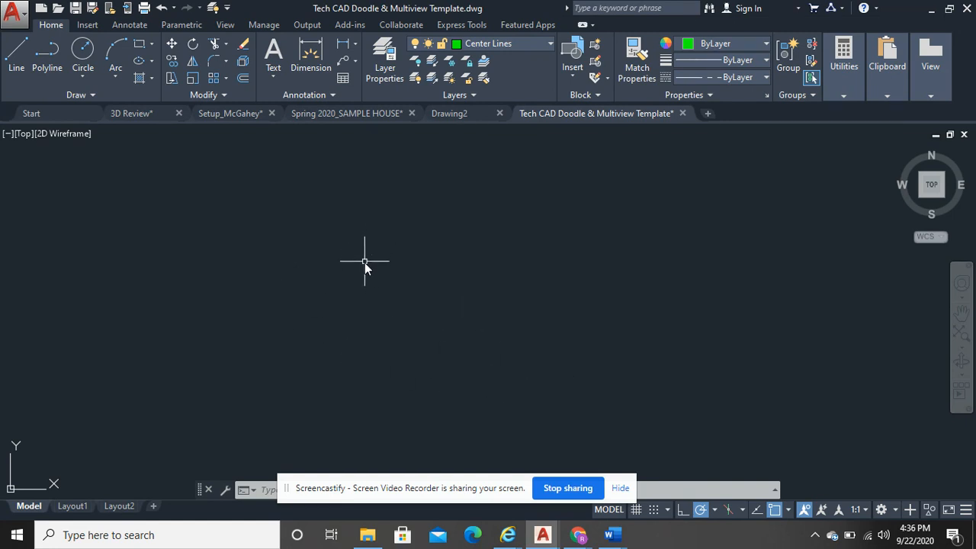
left_click(16, 53)
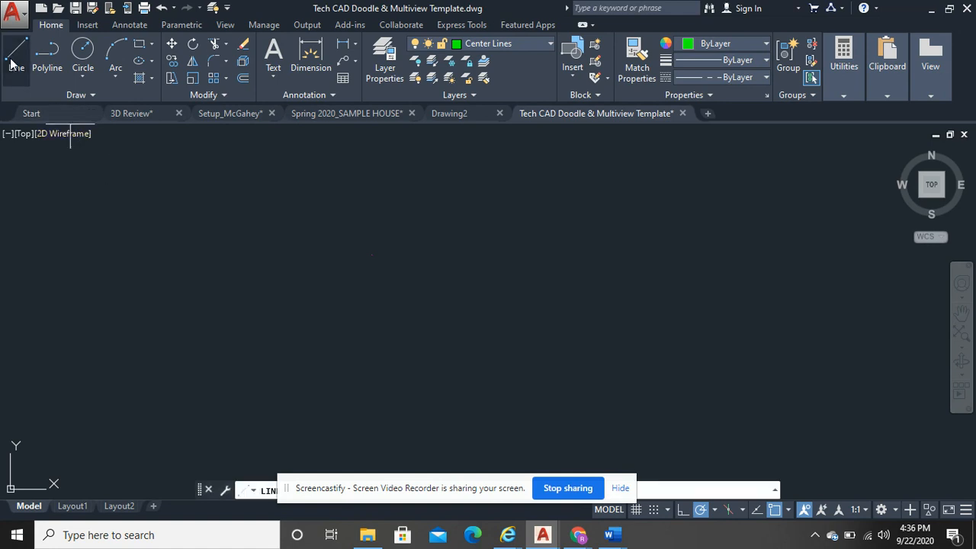
left_click(714, 169)
right_click(725, 219)
left_click(737, 231)
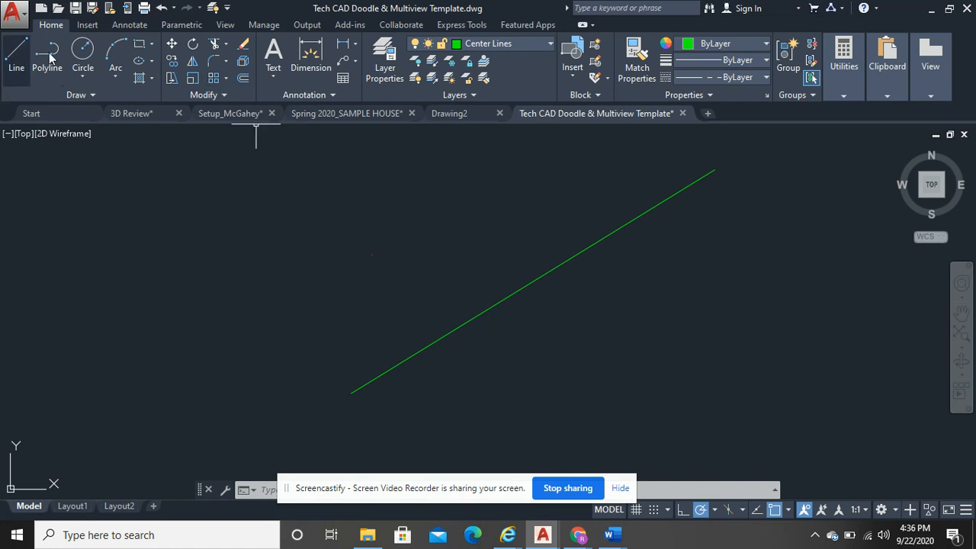
Step: List the properties of the diagonal center line to check its layer, length and angle
left_click(535, 282)
type("LI")
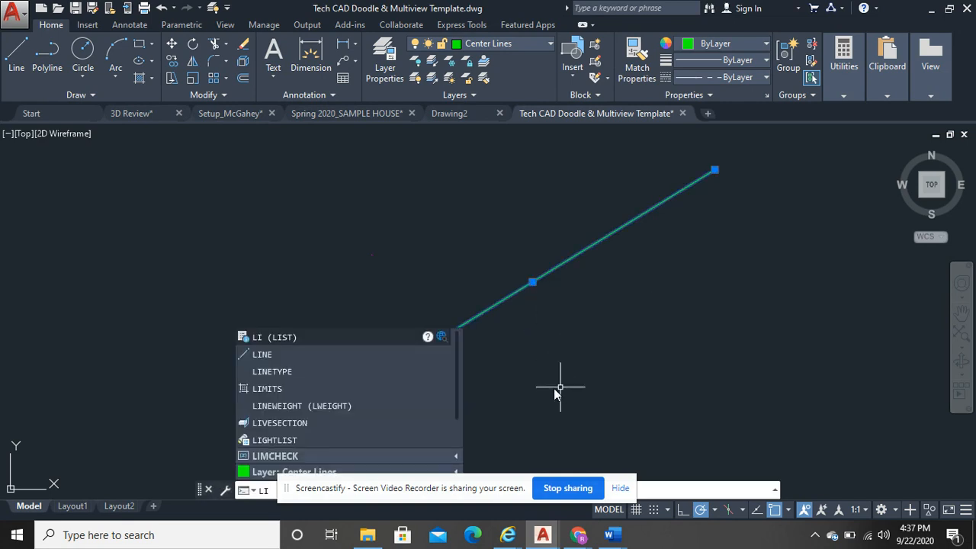
left_click(303, 339)
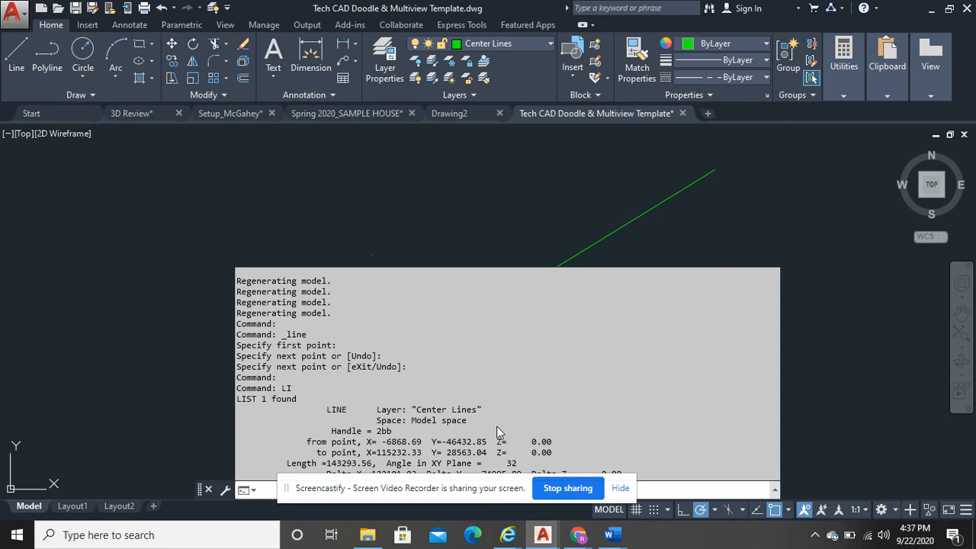
left_click(689, 208)
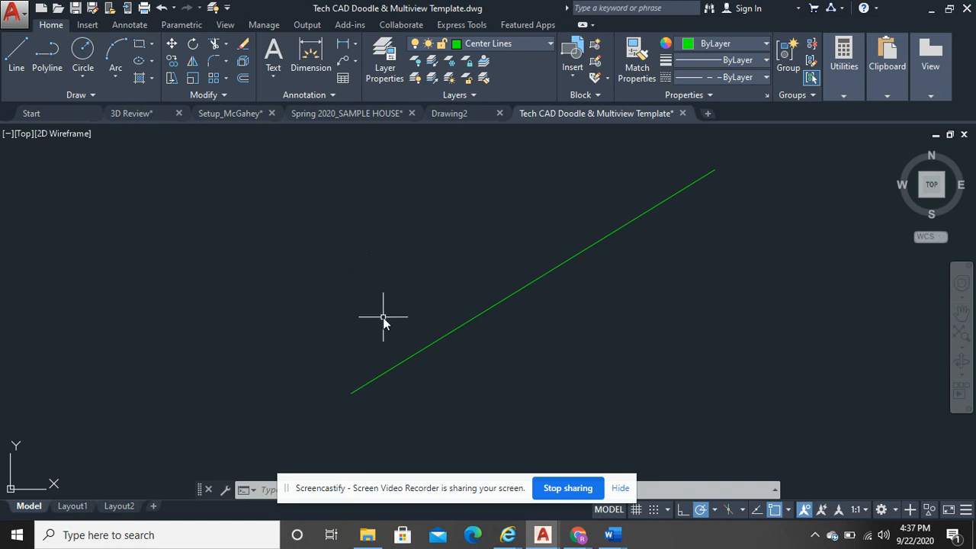
Step: Delete the oversized diagonal center line and fit the view to the grid of boxes
middle_click(737, 302)
middle_click(737, 302)
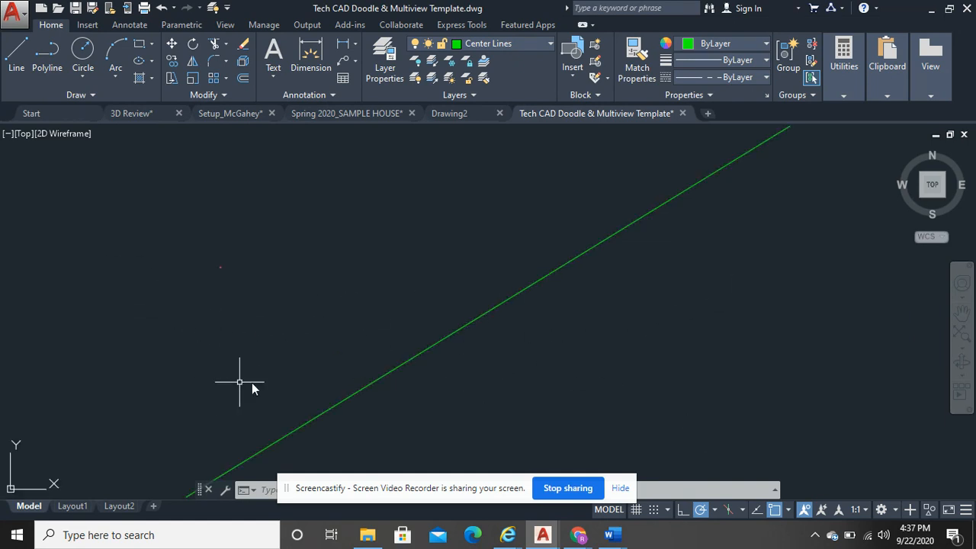
left_click(582, 398)
left_click(474, 301)
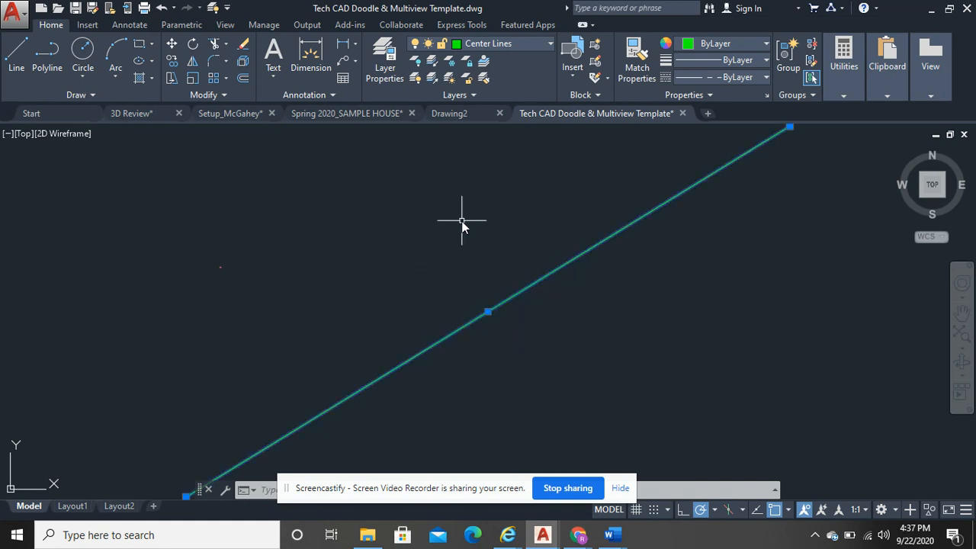
key("Delete")
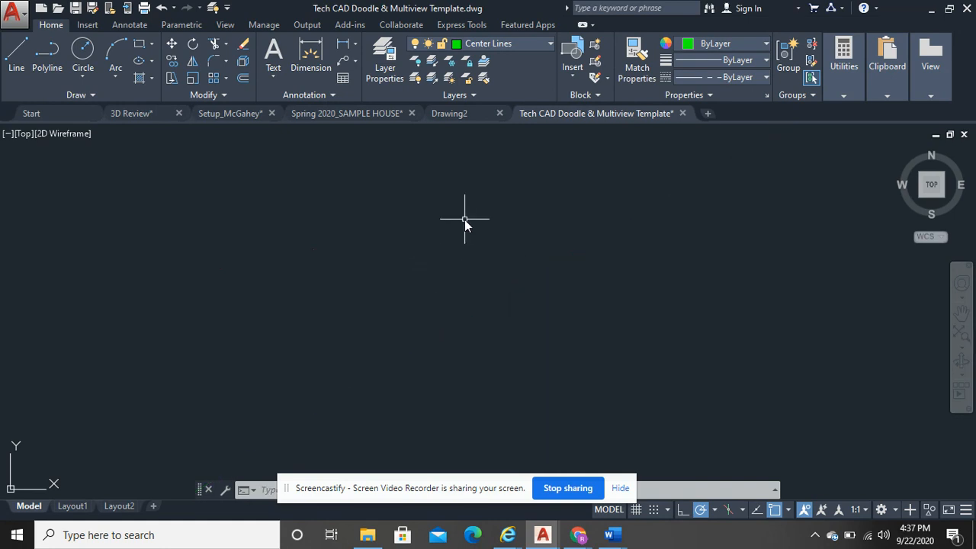
middle_click(464, 221)
middle_click(463, 220)
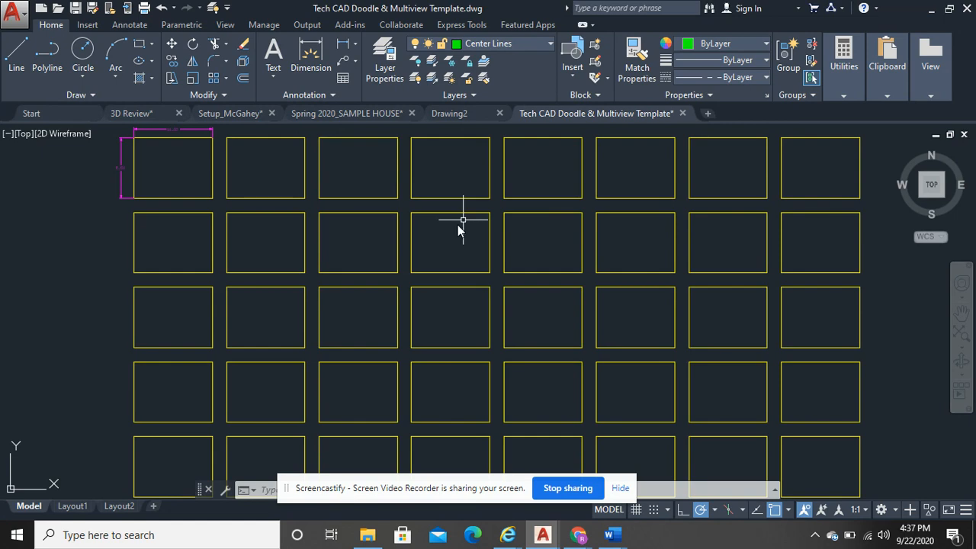
Step: Turn the Dimension layer off and back on to check its effect on the first box's dimensions
scroll(225, 194, "up", 4)
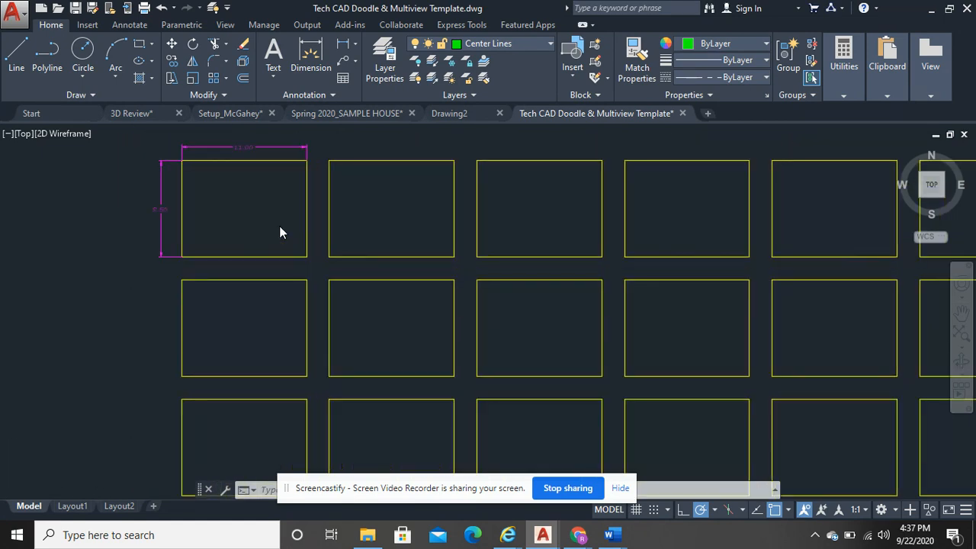
middle_click_drag(262, 208, 453, 272)
scroll(272, 257, "up", 5)
scroll(458, 268, "down", 3)
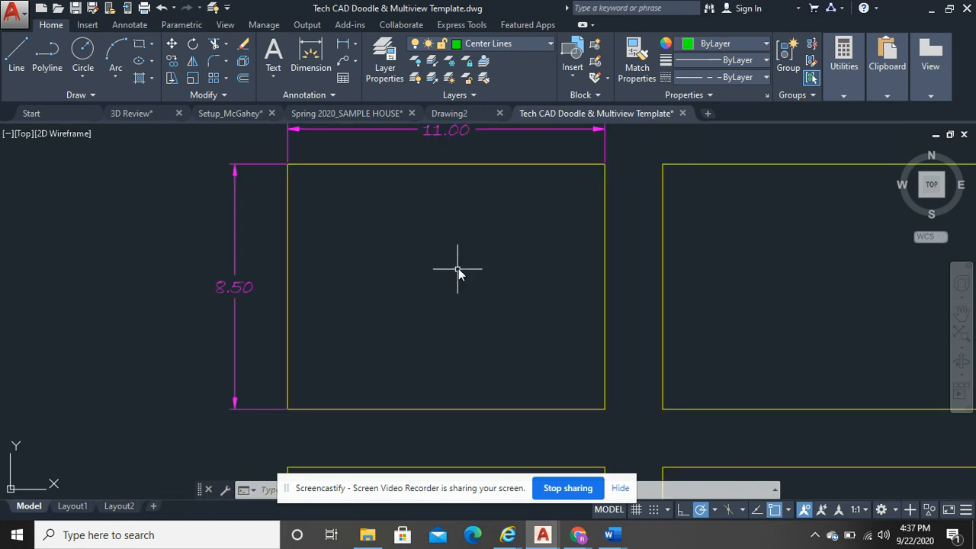
mouse_move(470, 240)
middle_mouse_down()
mouse_move(434, 262)
mouse_move(407, 251)
middle_mouse_up()
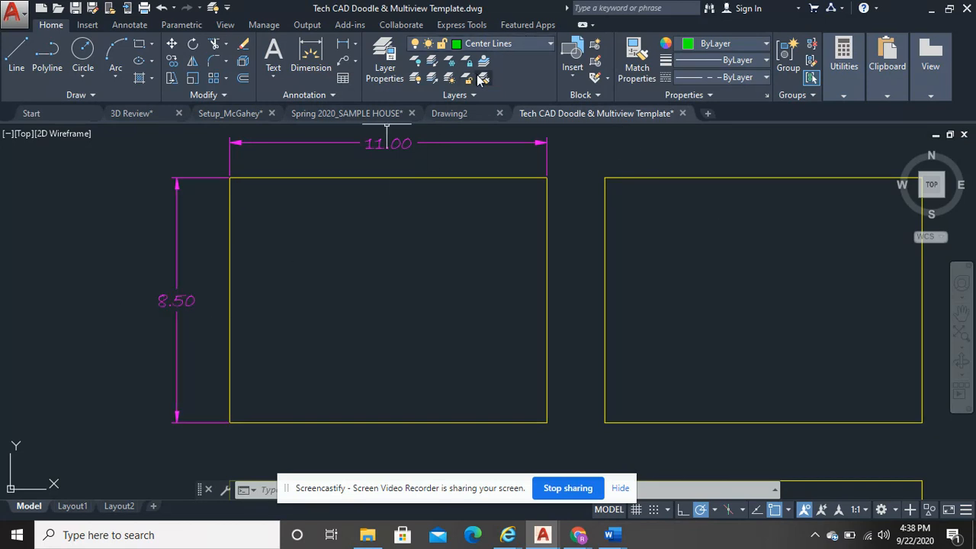
left_click(526, 43)
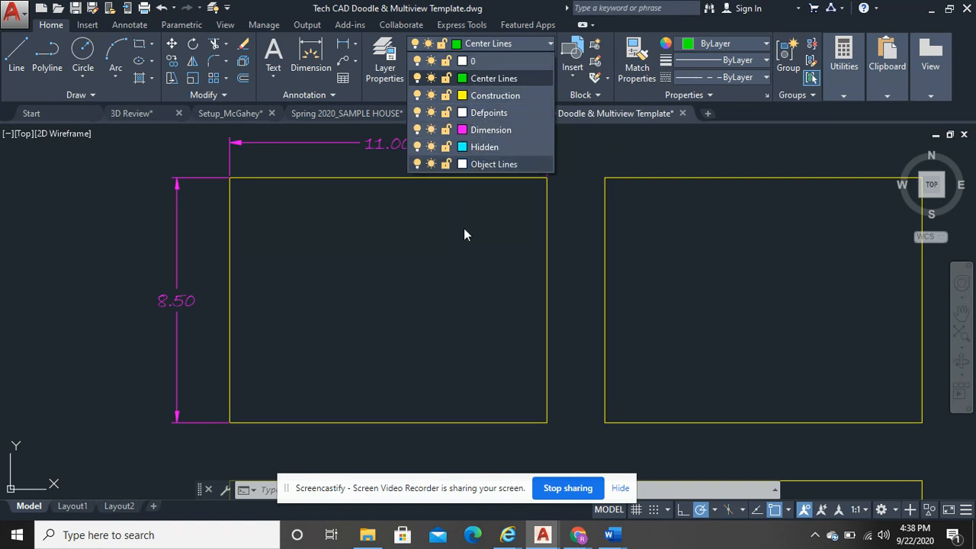
left_click(418, 130)
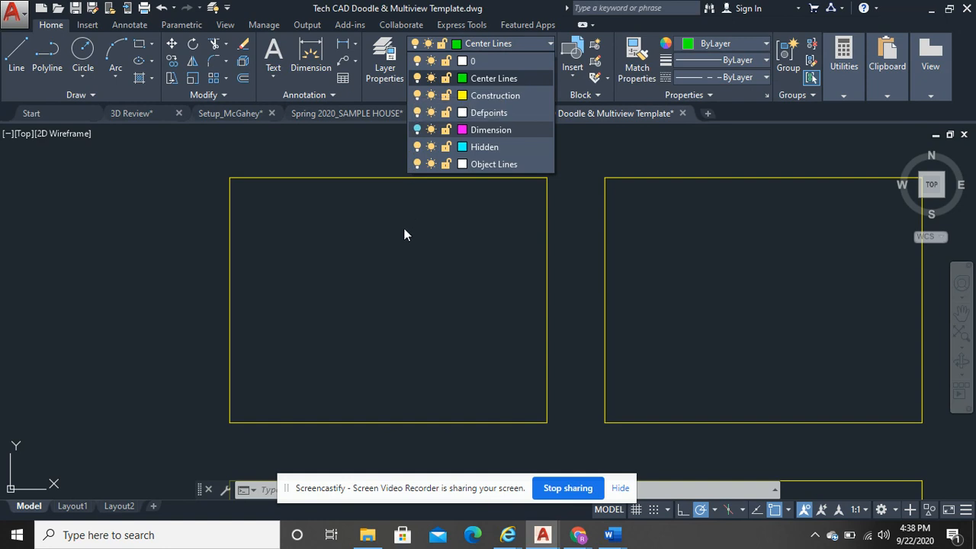
left_click(418, 130)
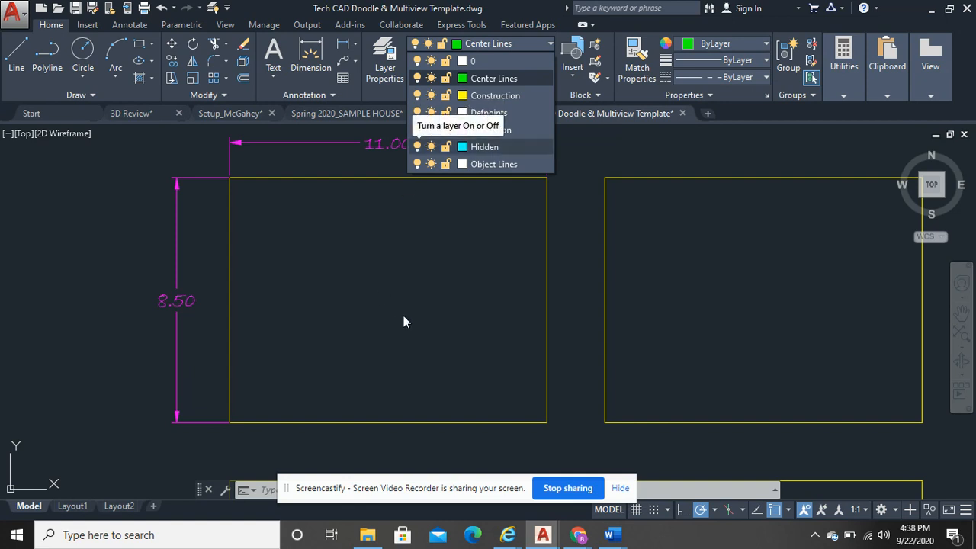
left_click(435, 271)
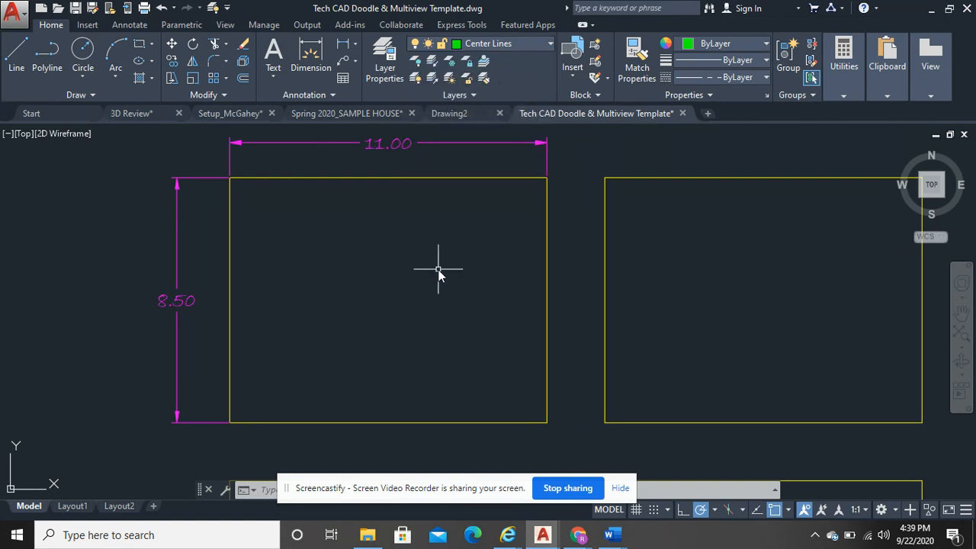
Step: Make Object Lines the current layer and check which layer the first box's outline is on
left_click(520, 49)
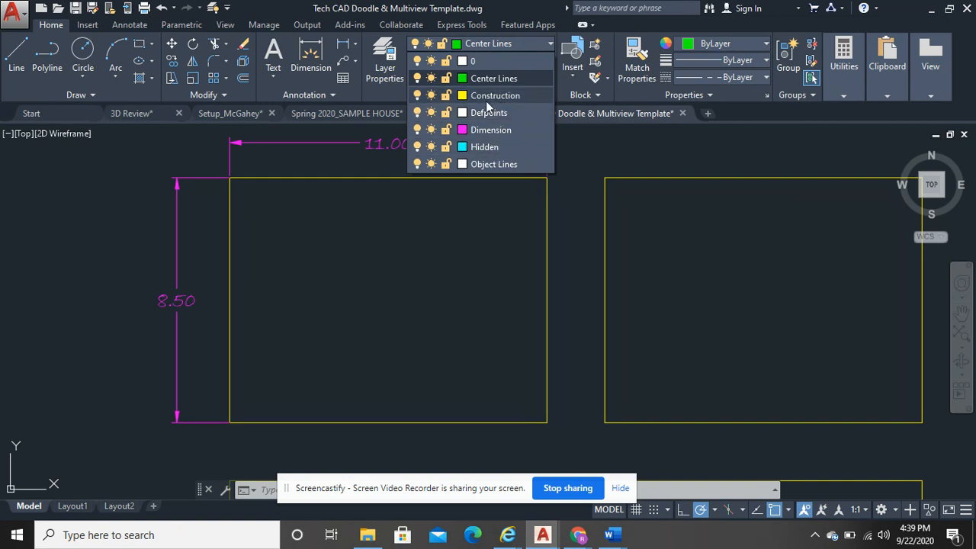
left_click(494, 164)
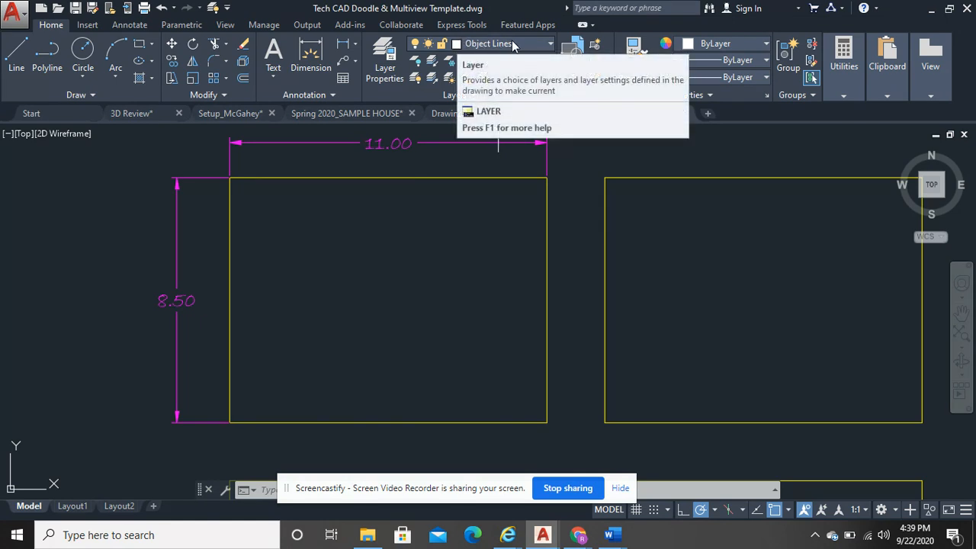
left_click(469, 179)
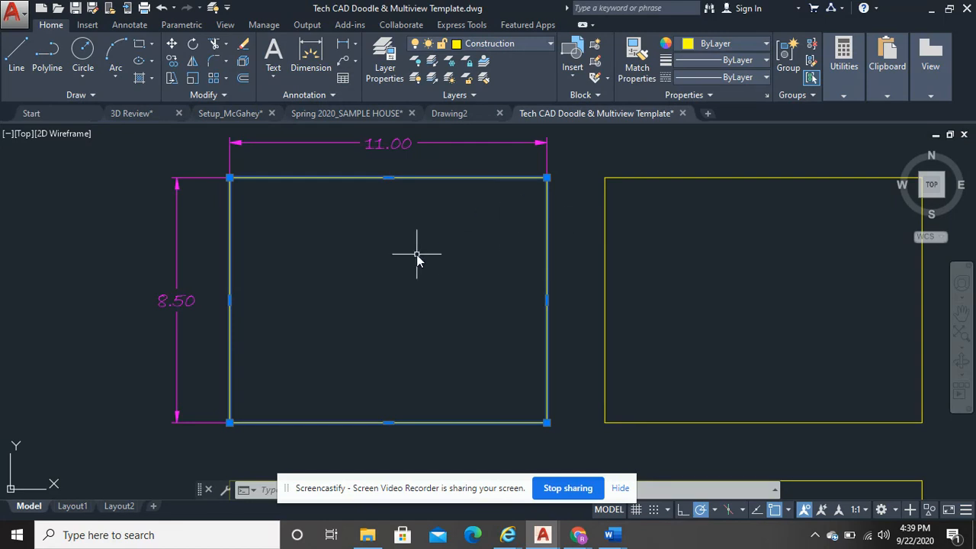
key("Escape")
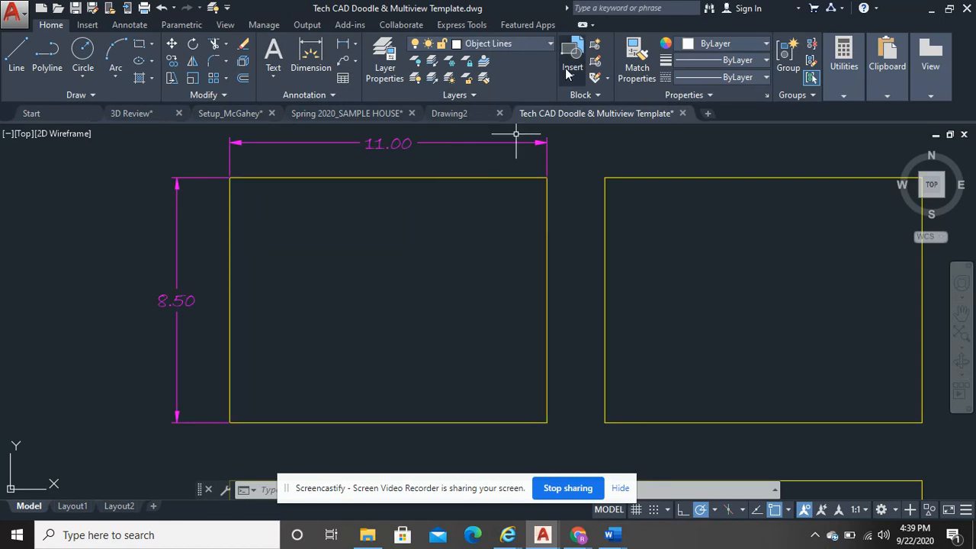
left_click(523, 44)
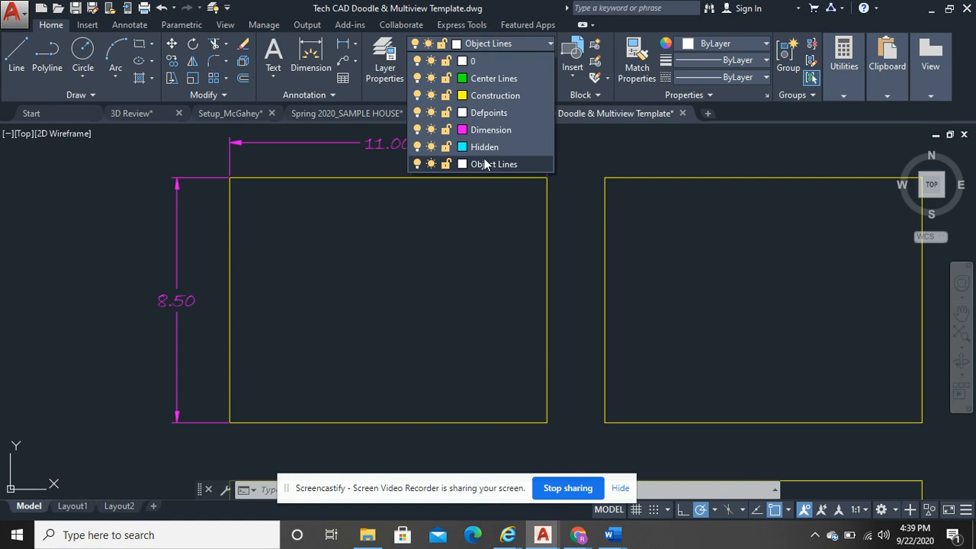
left_click(517, 43)
left_click(522, 48)
left_click(498, 45)
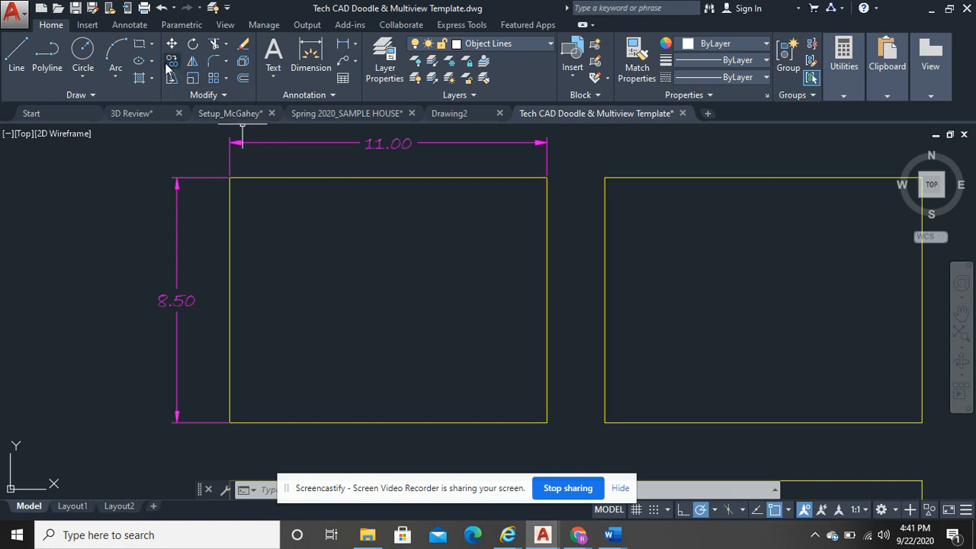
Step: Draw a single diagonal line rising to the right near the middle of the first box
left_click(15, 52)
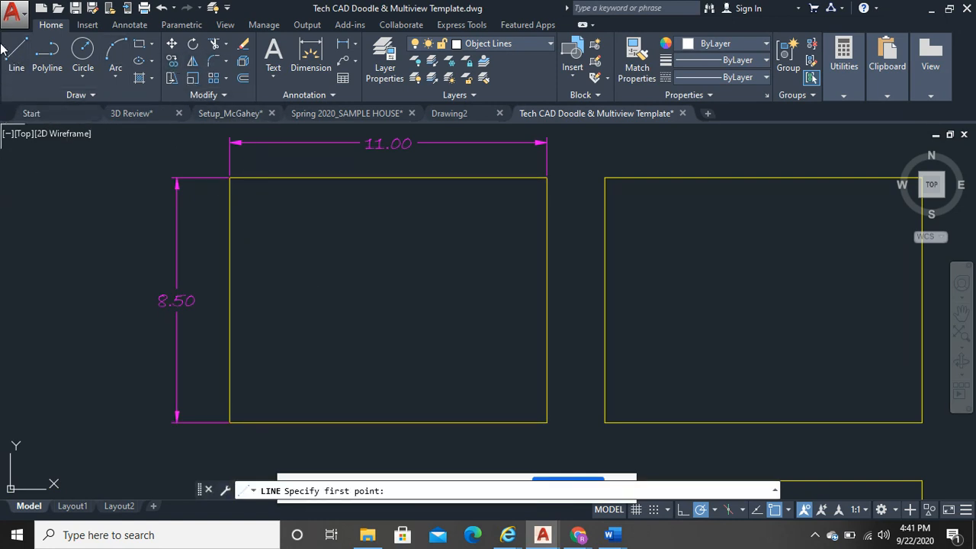
left_click(302, 320)
left_click(391, 234)
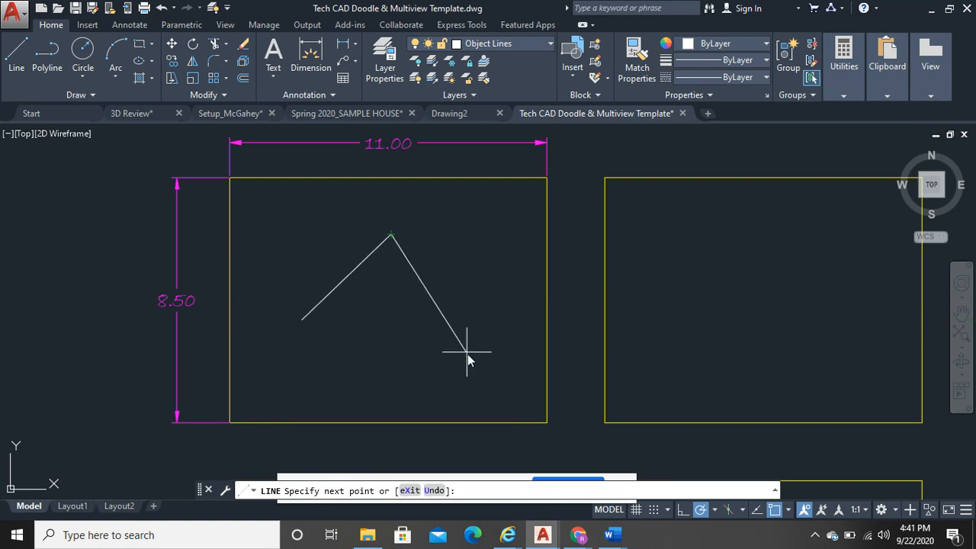
right_click(443, 299)
left_click(462, 310)
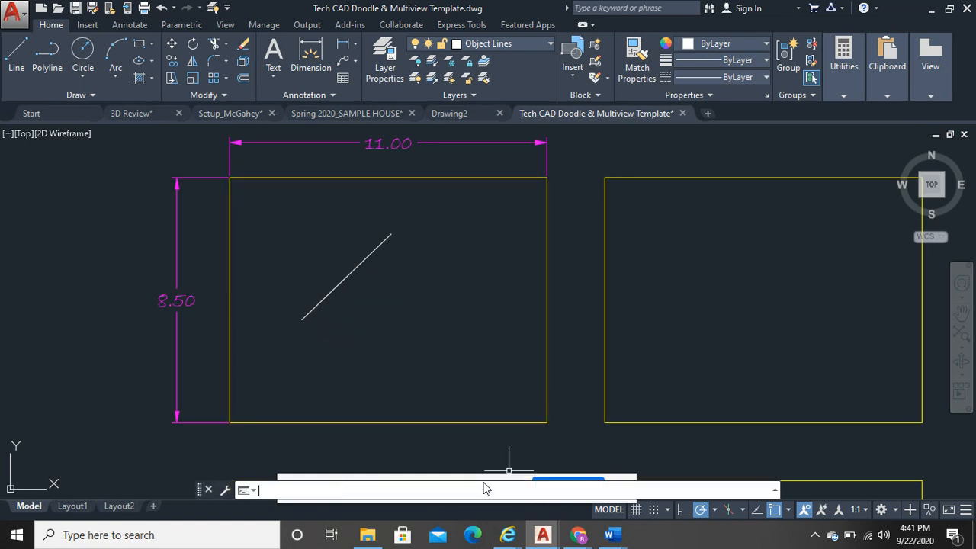
Step: Enlarge the command window to show several lines of history, move the screen-sharing notice off it, and cancel the stray selection window
left_click_drag(483, 480, 484, 446)
left_click(853, 470)
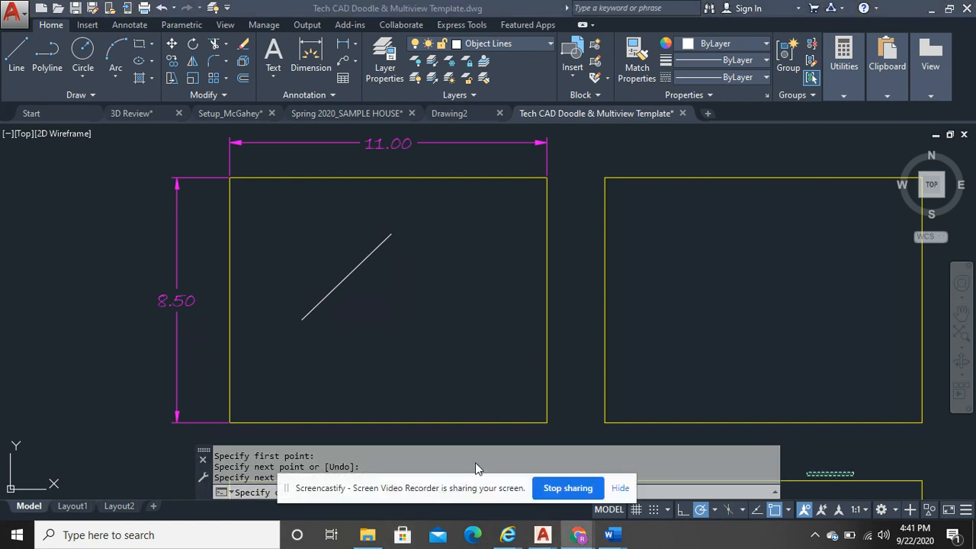
left_click_drag(474, 494, 790, 305)
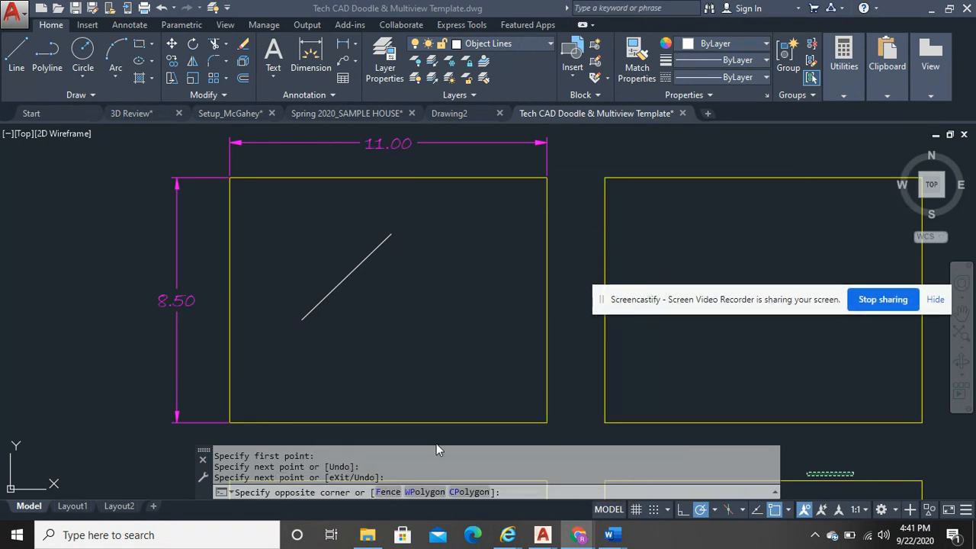
key("Escape")
key("Escape")
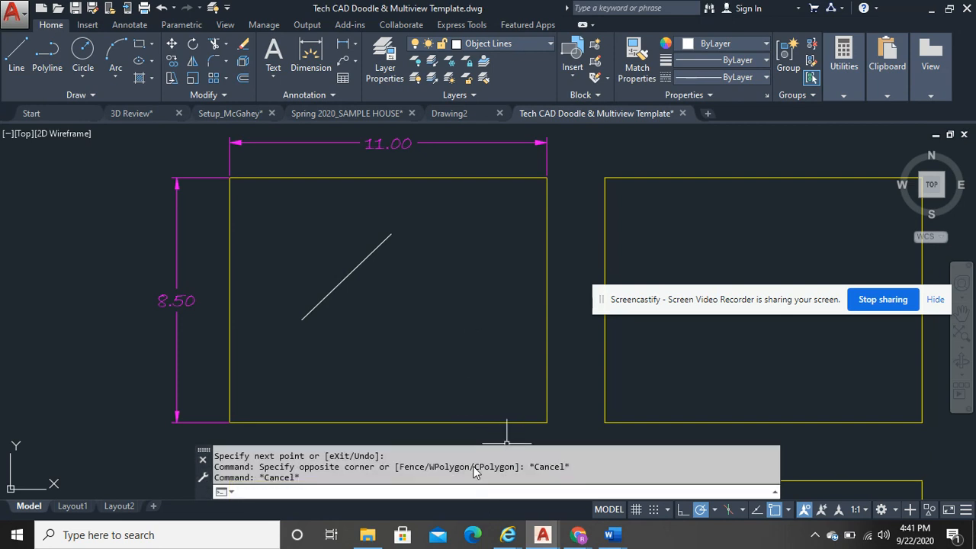
Step: Draw a second, steeper diagonal line below the first one using the full LINE command name
type("lin")
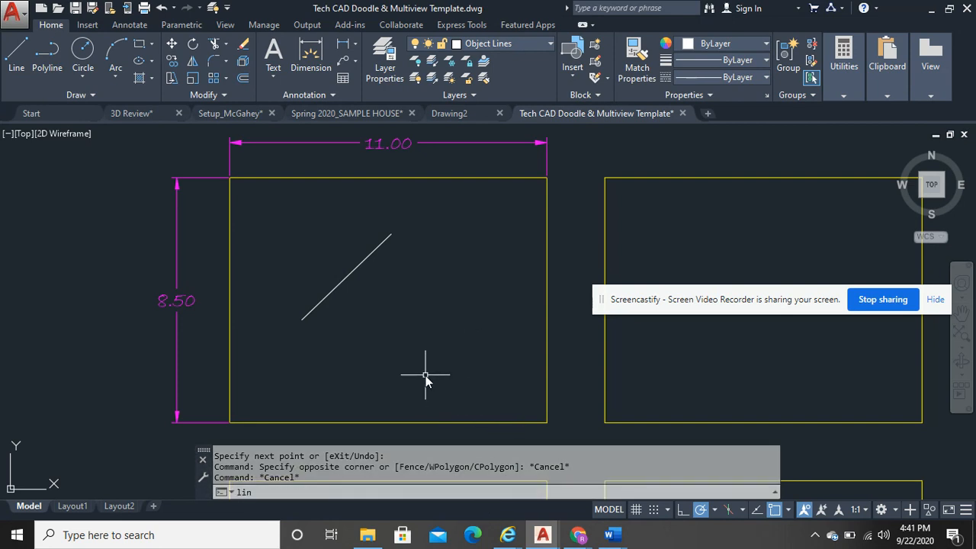
type("e")
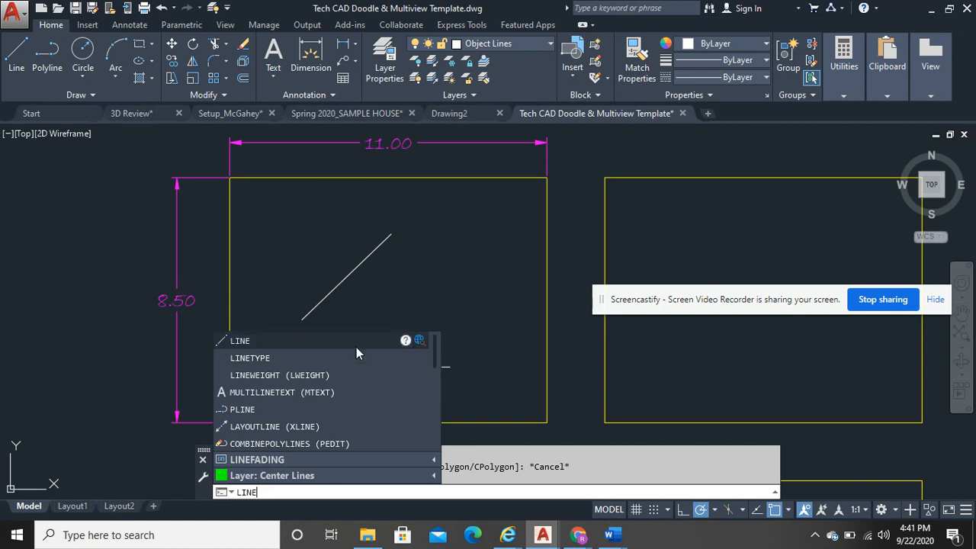
key("Return")
left_click(327, 374)
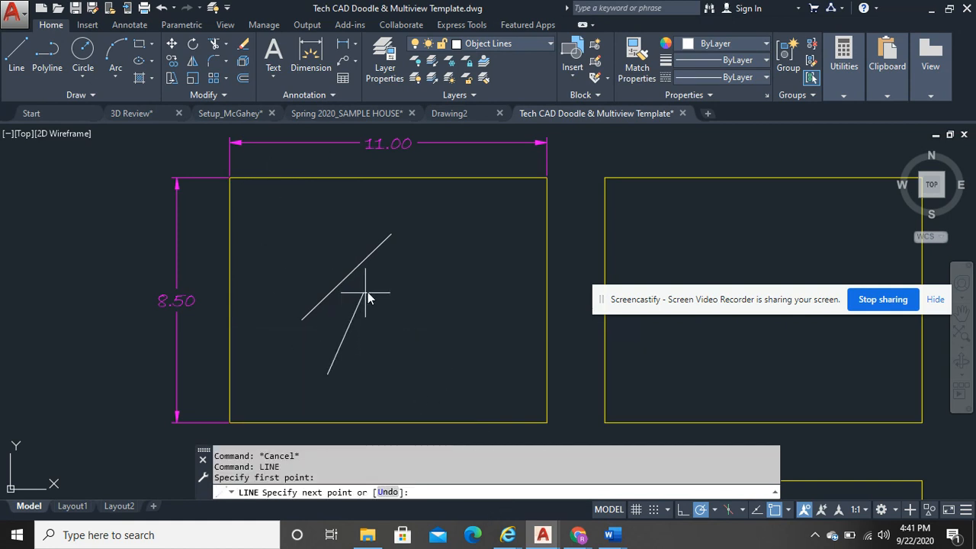
left_click(376, 289)
right_click(394, 298)
left_click(401, 311)
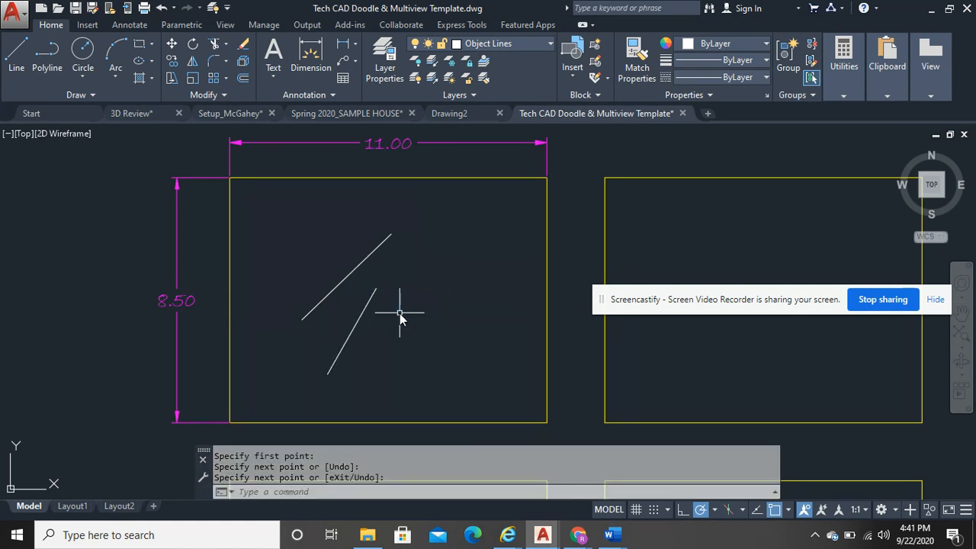
Step: Draw a short diagonal line near the first box's left edge using the L alias for LINE
type("l")
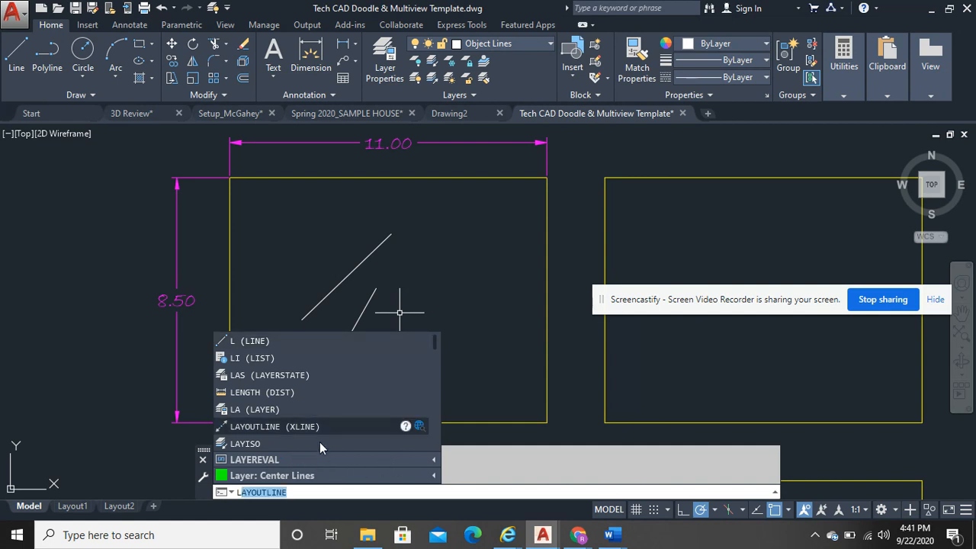
left_click(310, 339)
left_click(269, 288)
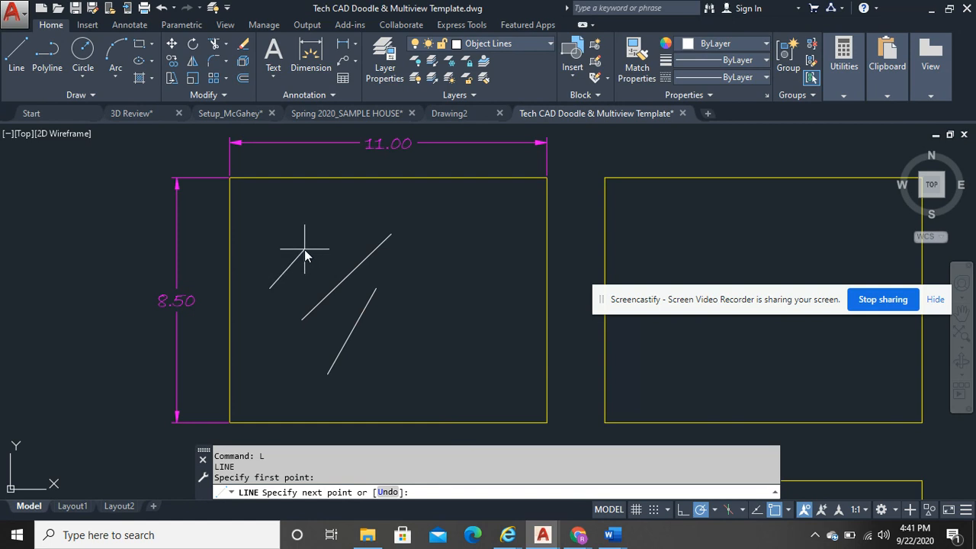
left_click(304, 249)
right_click(318, 260)
left_click(326, 265)
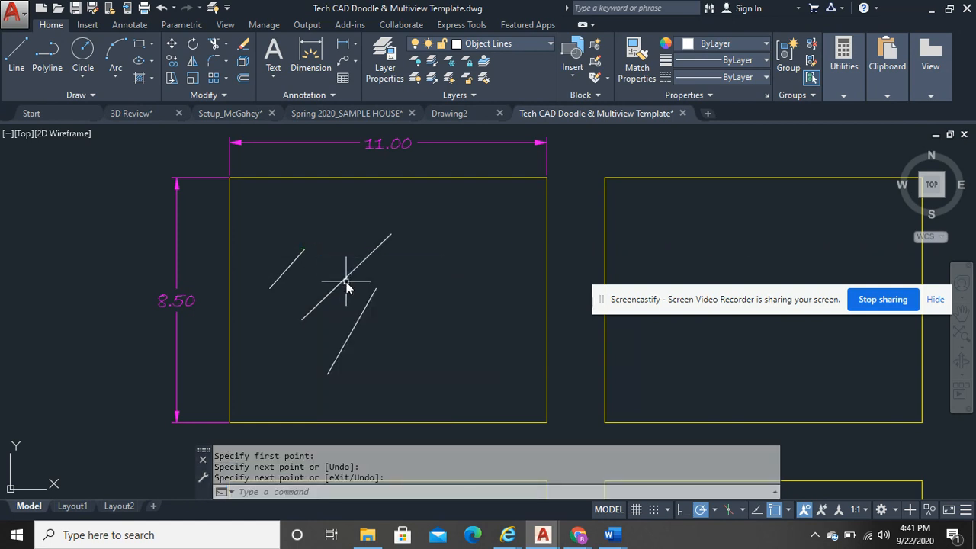
Step: Draw a fourth diagonal line in the right half of the first box using the L alias
type("l")
key("Return")
left_click(401, 368)
left_click(458, 279)
right_click(484, 283)
left_click(487, 290)
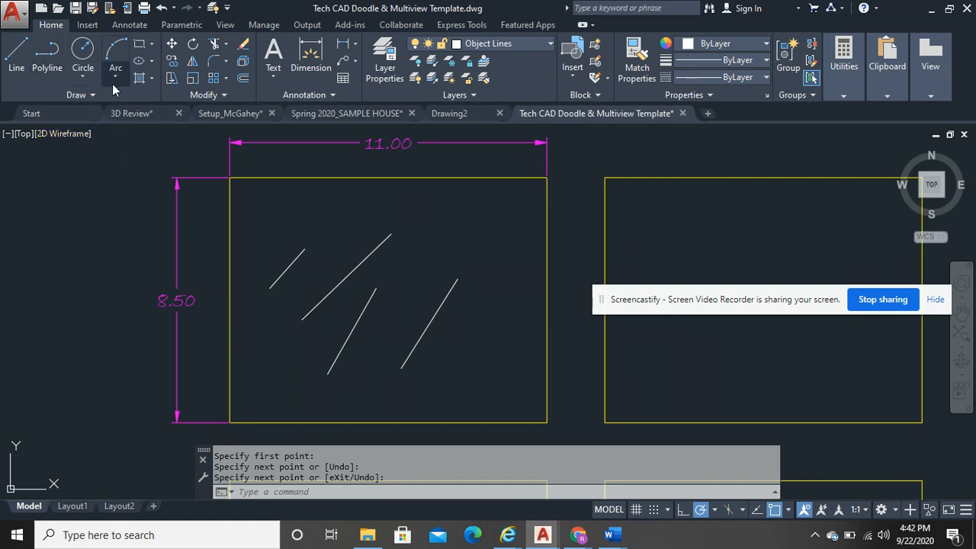
Step: Erase the four practice lines from the first box with one window selection and the E alias
left_click(462, 343)
left_click(295, 237)
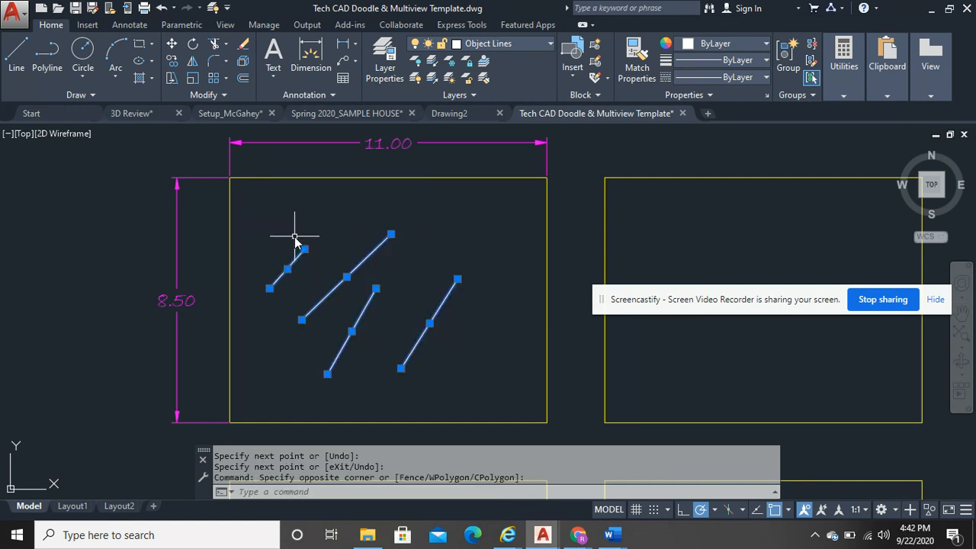
type("e")
key("Return")
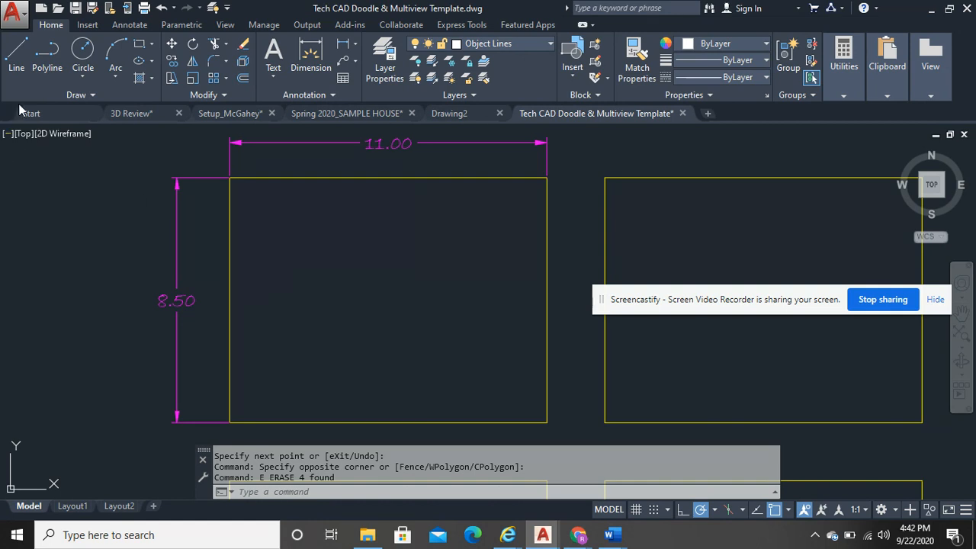
Step: Draw a crossing chain of six connected line segments in the first box, snapping the second point to the box's upper-right corner
left_click(16, 52)
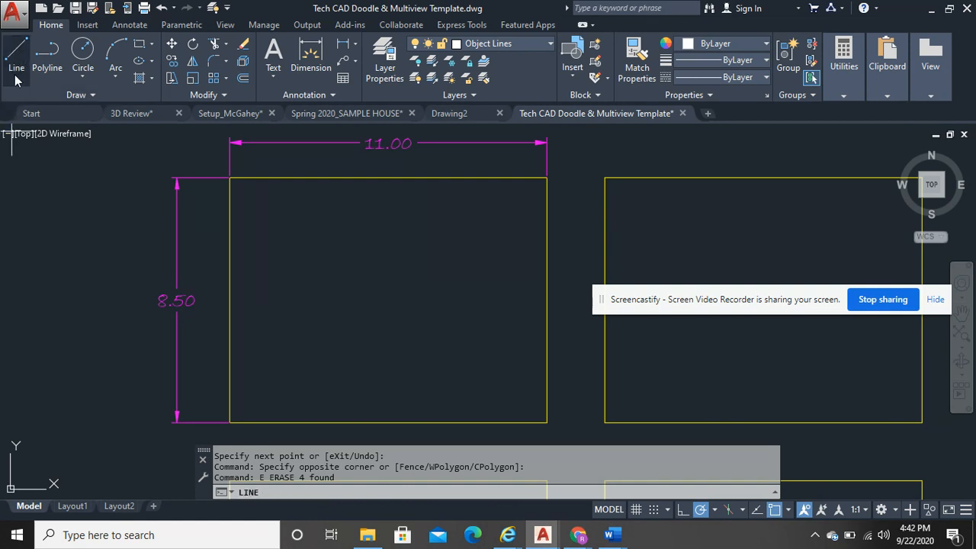
left_click(285, 363)
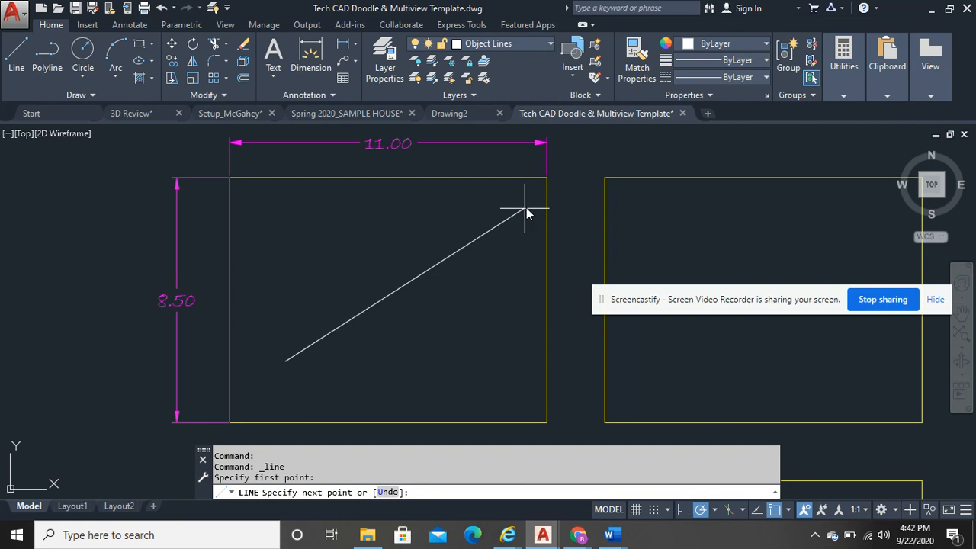
left_click(545, 180)
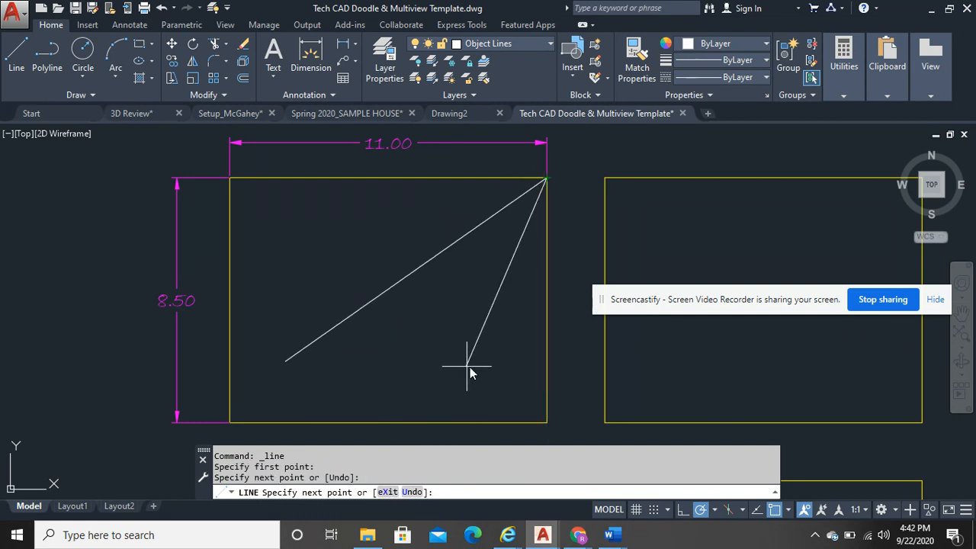
left_click(446, 360)
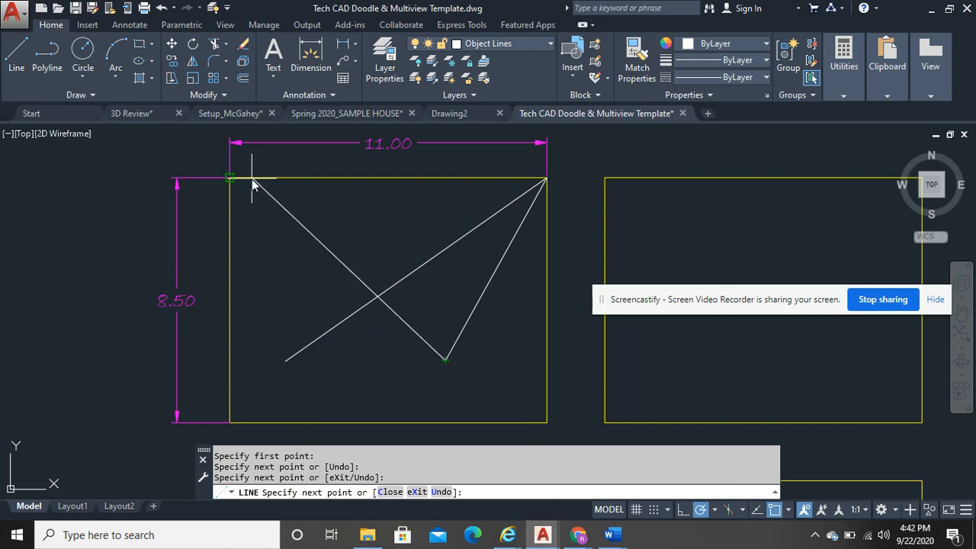
left_click(340, 215)
left_click(352, 395)
left_click(537, 365)
left_click(456, 223)
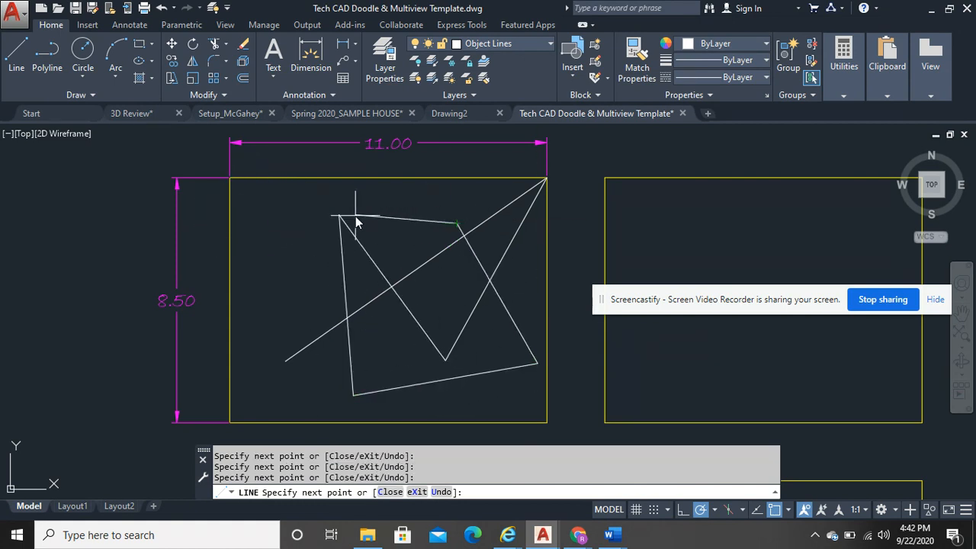
right_click(416, 213)
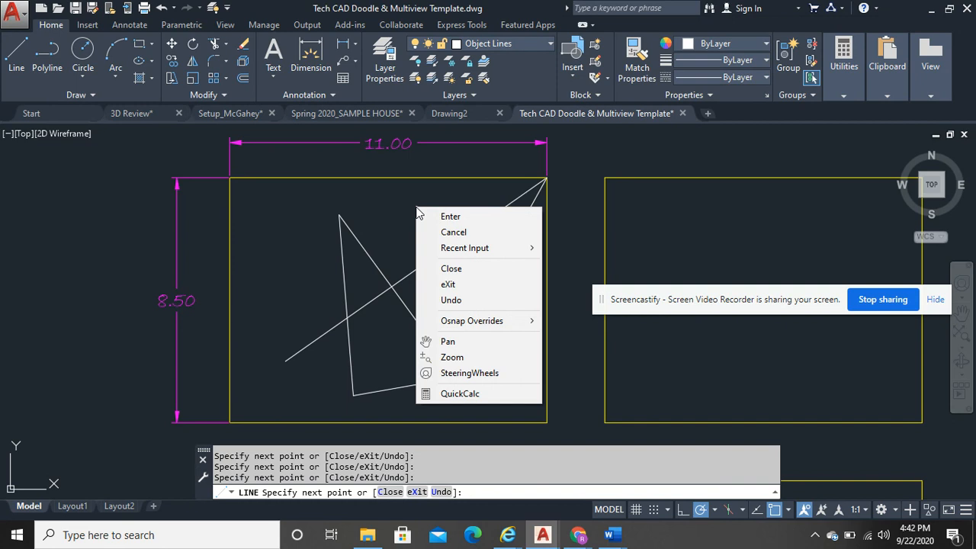
left_click(448, 217)
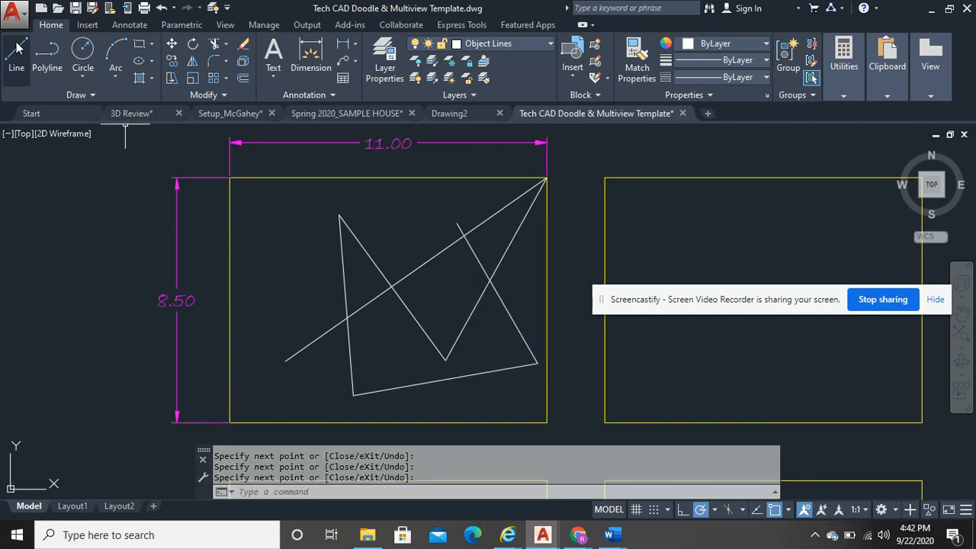
Step: Draw a separate short diagonal line between the first box's left edge and the zigzag chain
key("Return")
left_click(264, 293)
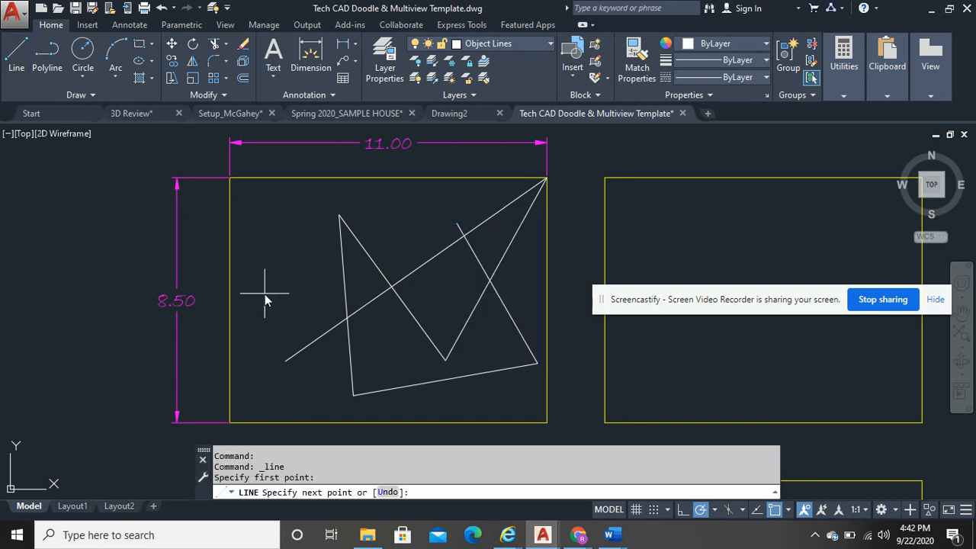
left_click(311, 222)
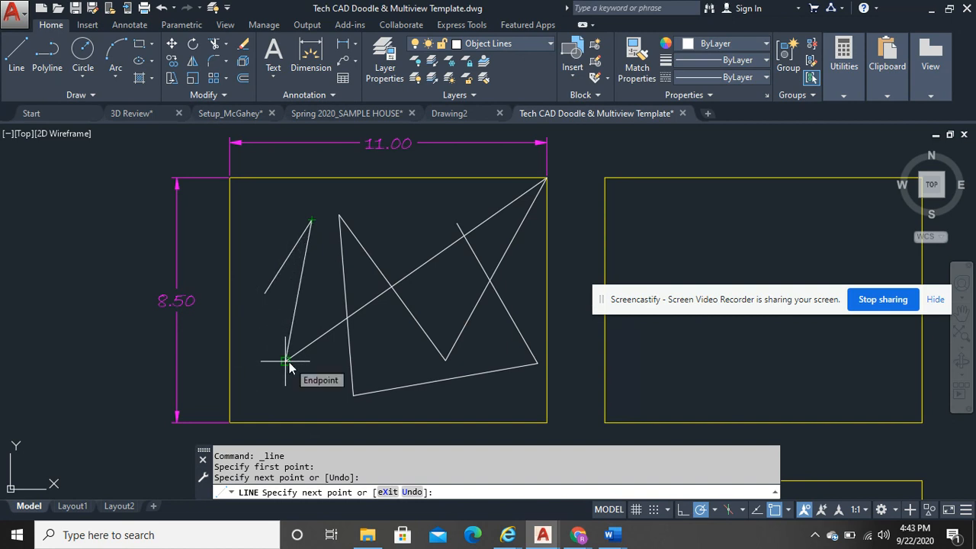
key("Return")
right_click(275, 258)
left_click(297, 264)
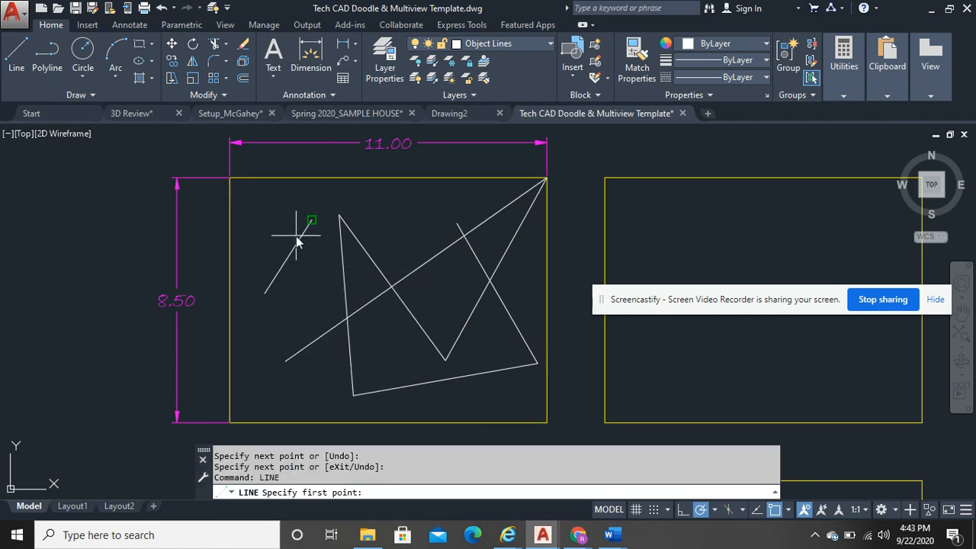
left_click(311, 221)
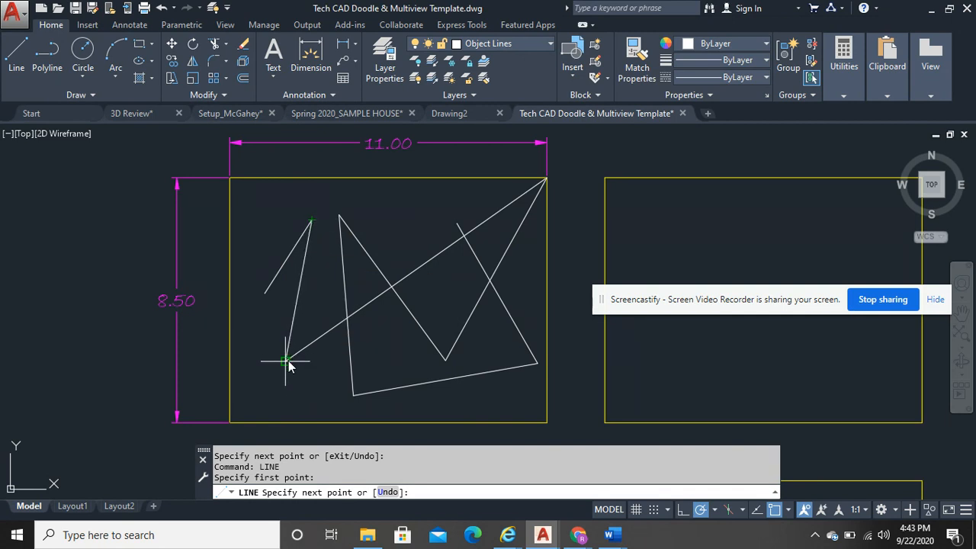
key("Return")
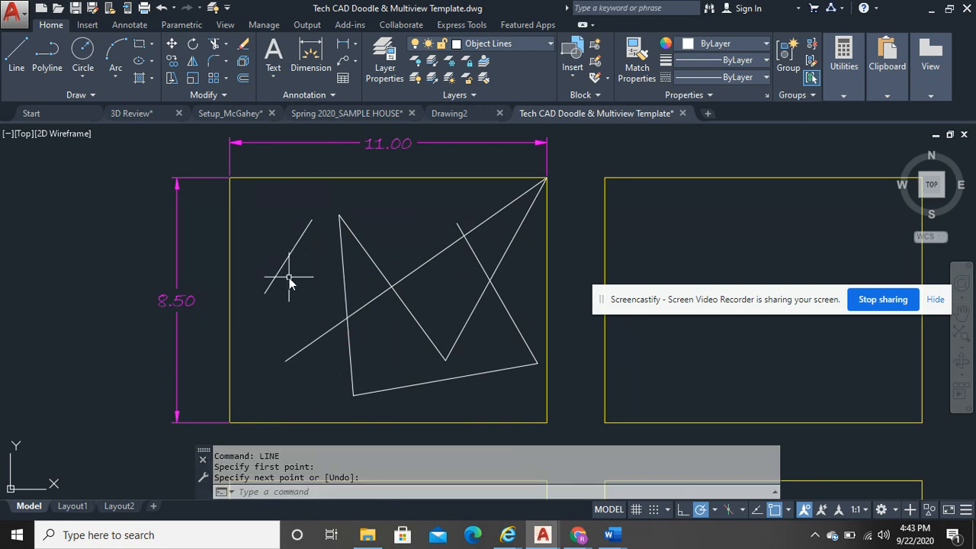
left_click(13, 48)
left_click(311, 221)
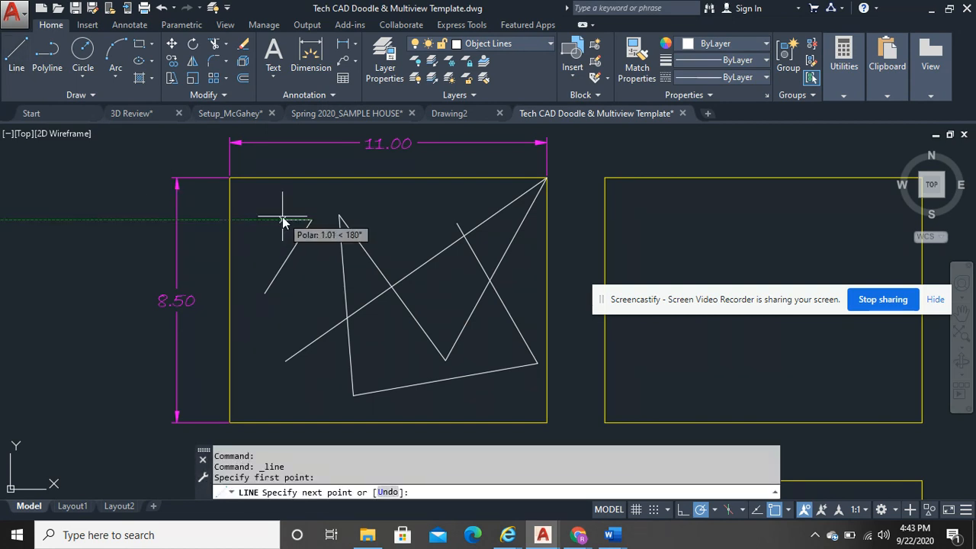
key("Escape")
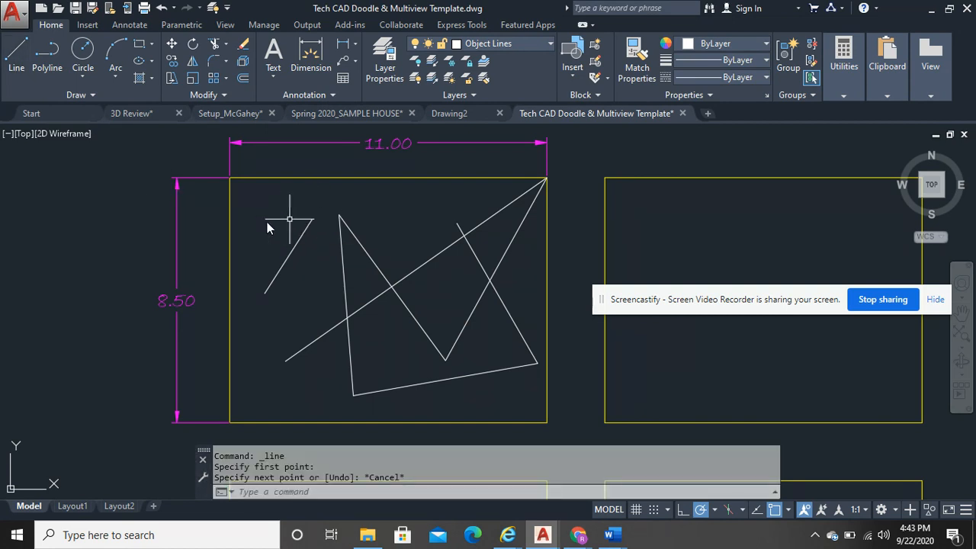
left_click(15, 49)
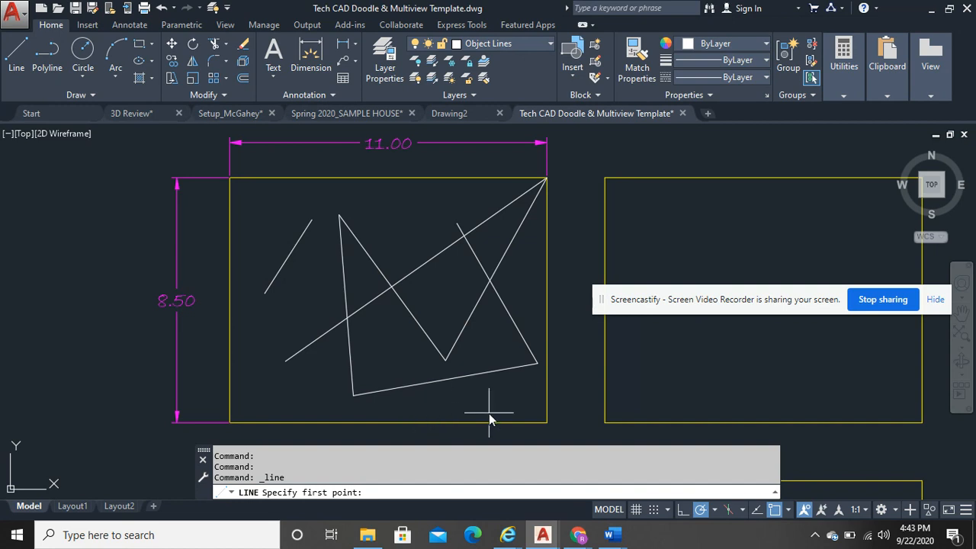
key("Escape")
Step: Erase the zigzag chain and the short separate line from the first box using a crossing selection and the E alias
left_click(532, 409)
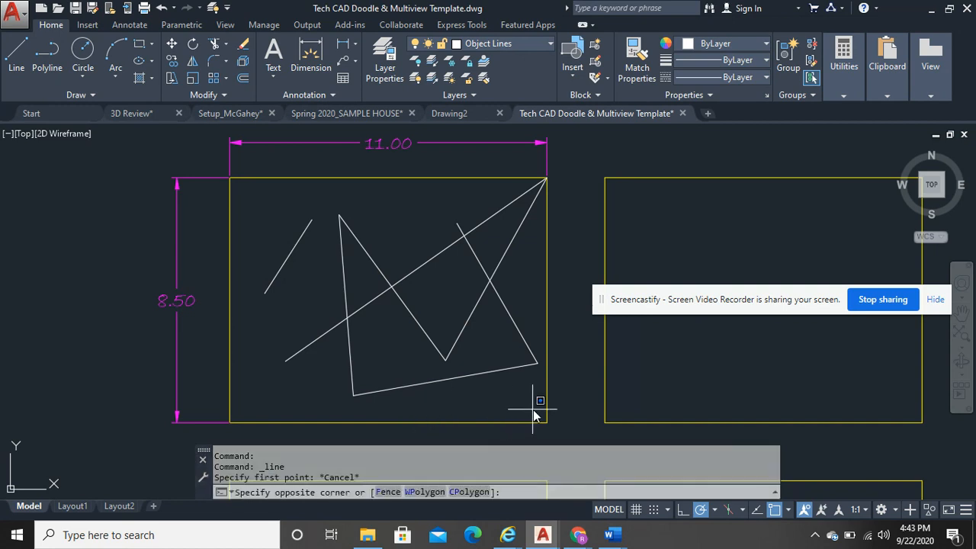
left_click(281, 218)
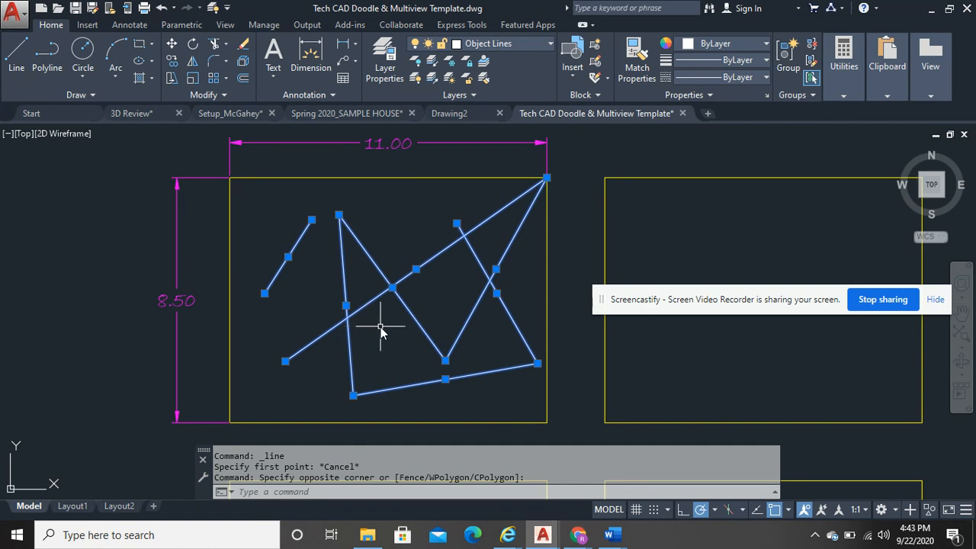
key("Escape")
left_click(530, 391)
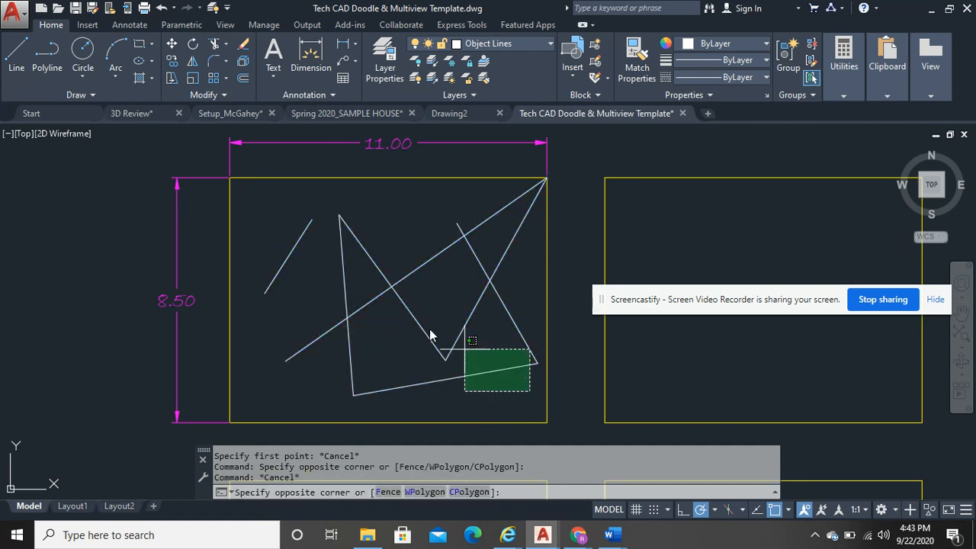
left_click(240, 203)
type("e")
key("Return")
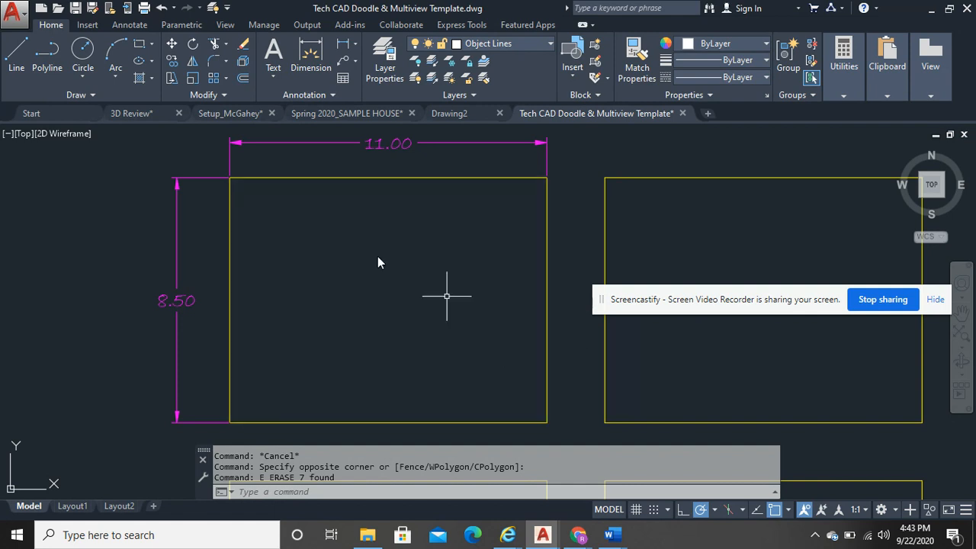
Step: Draw a crossing chain of nine connected line segments in the first box, ending with a short diagonal
left_click(17, 53)
left_click(292, 299)
left_click(320, 263)
left_click(346, 317)
left_click(355, 216)
left_click(311, 319)
left_click(279, 319)
left_click(317, 307)
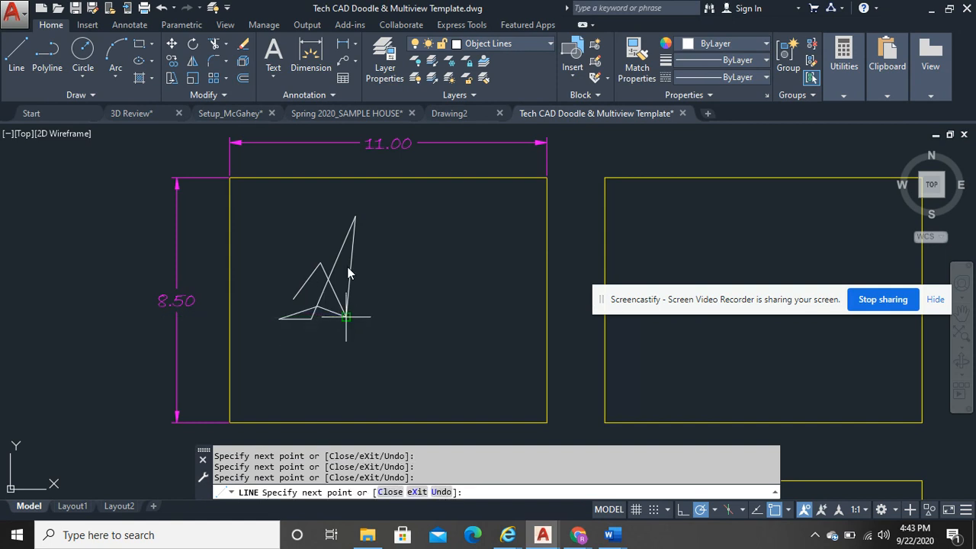
right_click(375, 279)
left_click(393, 287)
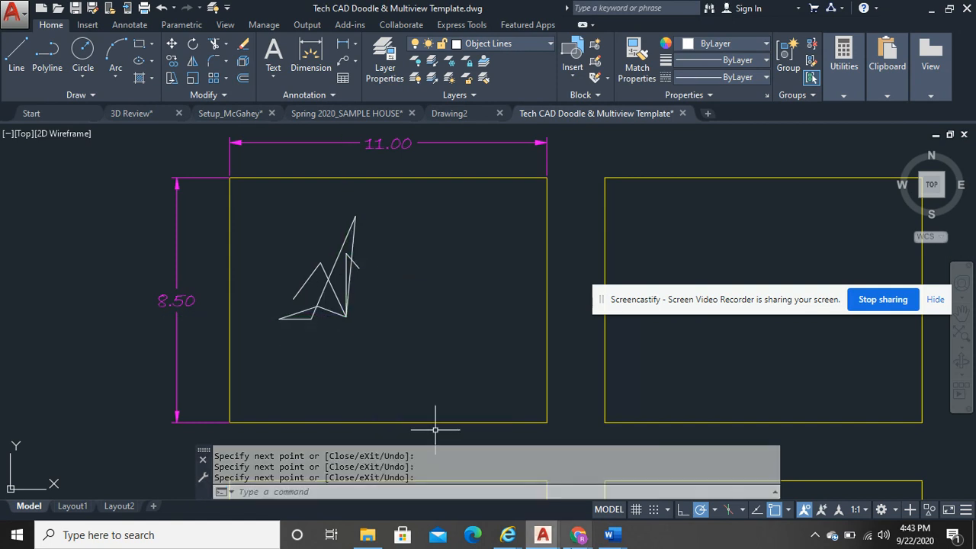
Step: Pick the chain's short end diagonal, its first diagonal and the vertical line individually, and clear the selection
scroll(438, 336, "up", 2)
mouse_move(388, 247)
middle_mouse_down()
mouse_move(527, 257)
mouse_move(485, 263)
middle_mouse_up()
scroll(485, 260, "up", 2)
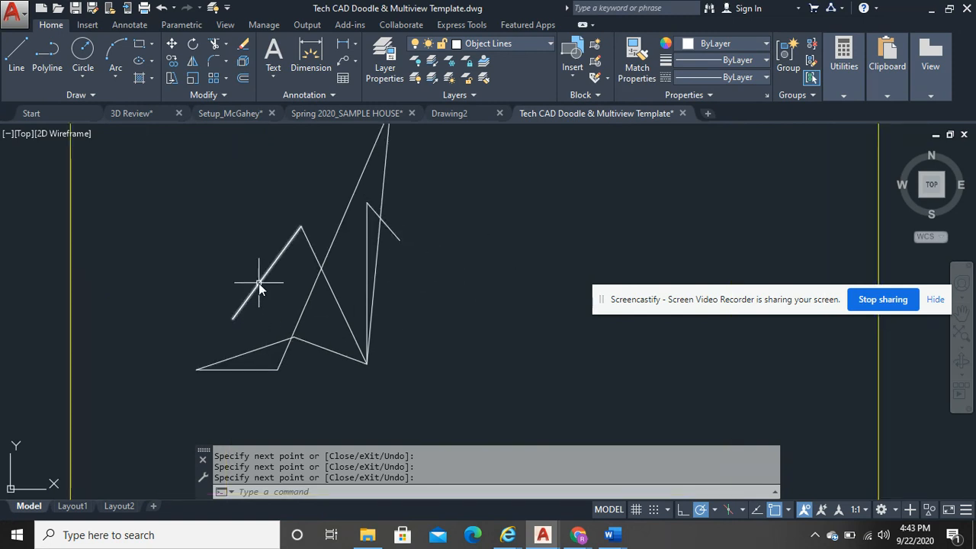
left_click(392, 237)
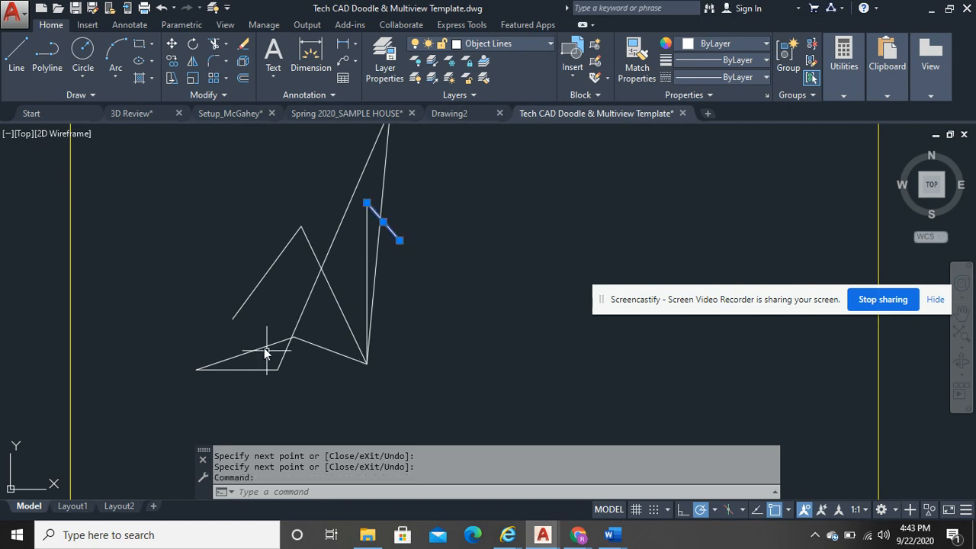
left_click(259, 276)
left_click(255, 288)
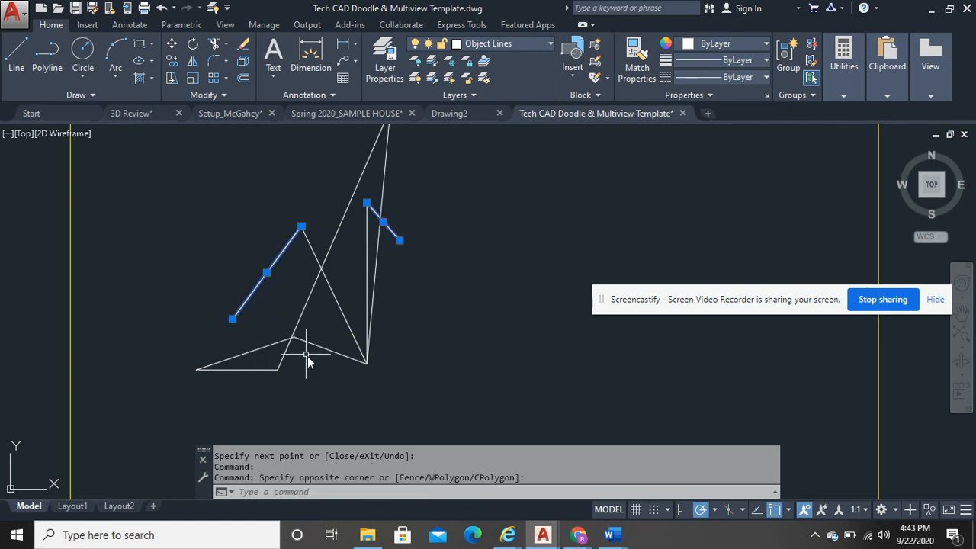
left_click(366, 237)
key("Escape")
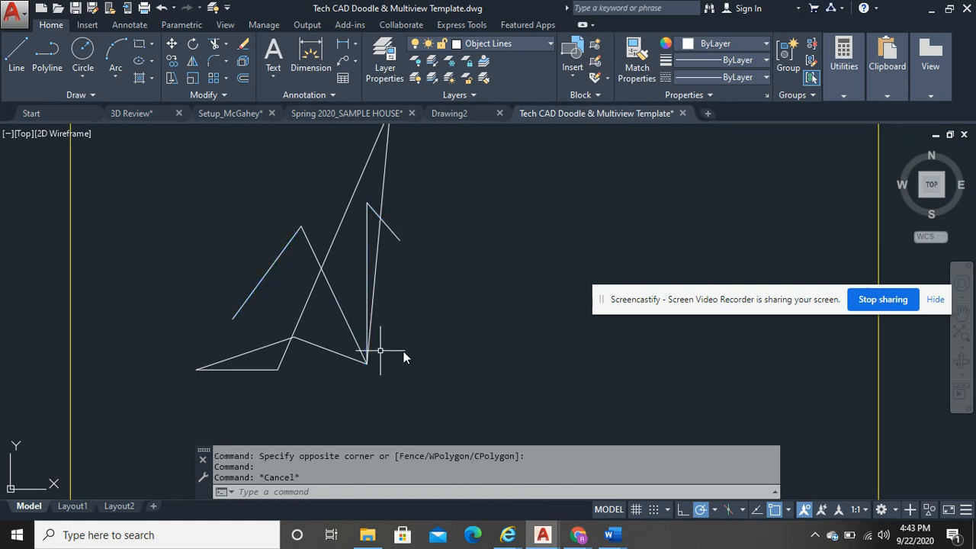
Step: Select the chain's two open-ended diagonals with a separate crossing window over each
left_click(439, 286)
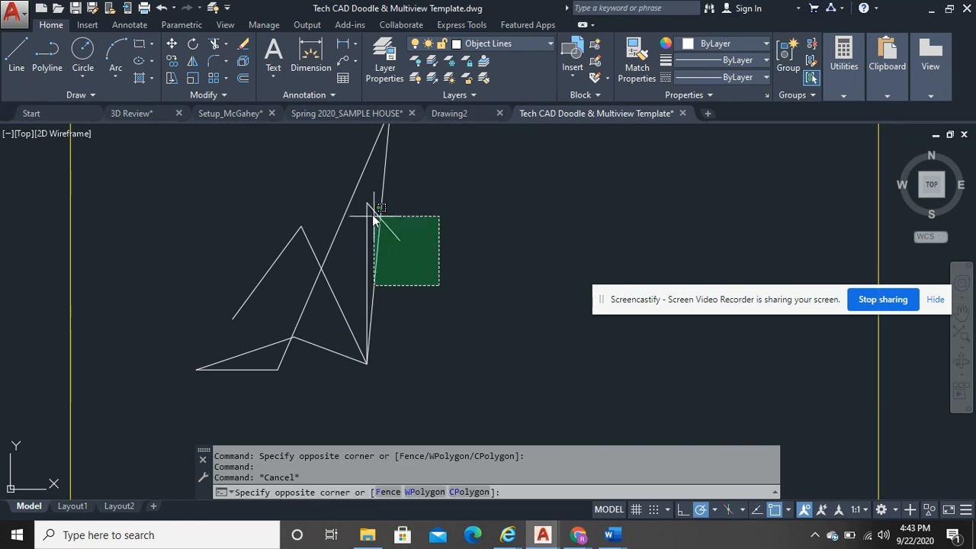
left_click(396, 191)
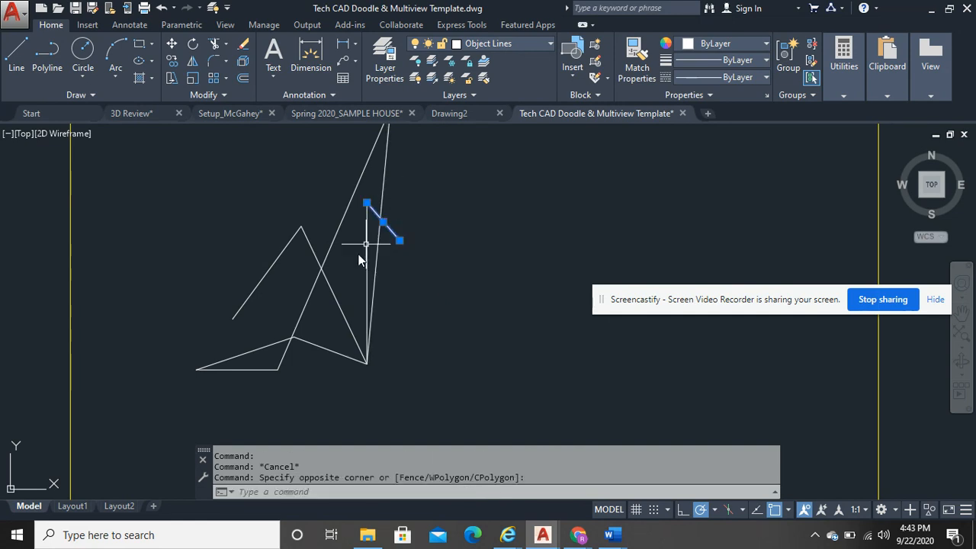
left_click(286, 300)
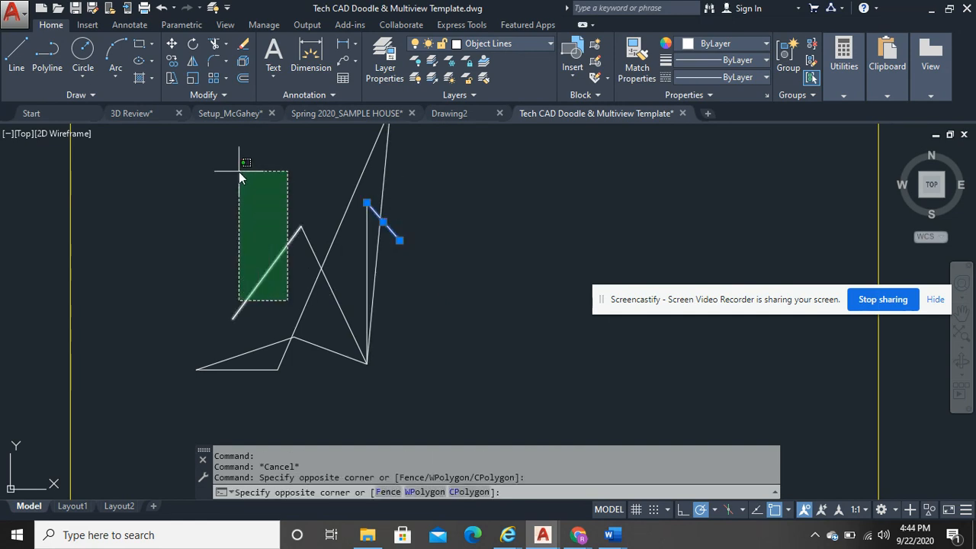
left_click(218, 189)
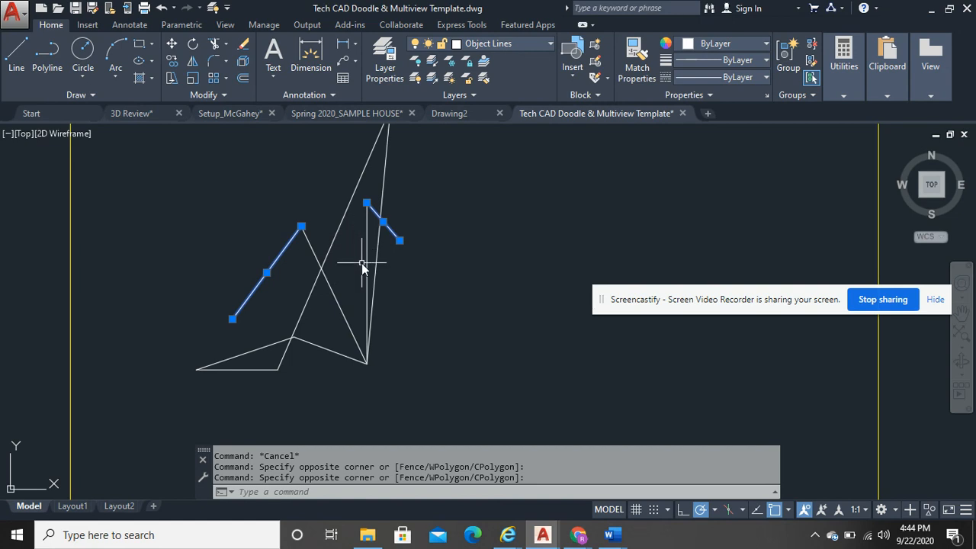
Step: Practise enclosing windows in the empty area beside the chain, and clear the current selection
left_click(491, 349)
left_click(467, 305)
left_click(452, 211)
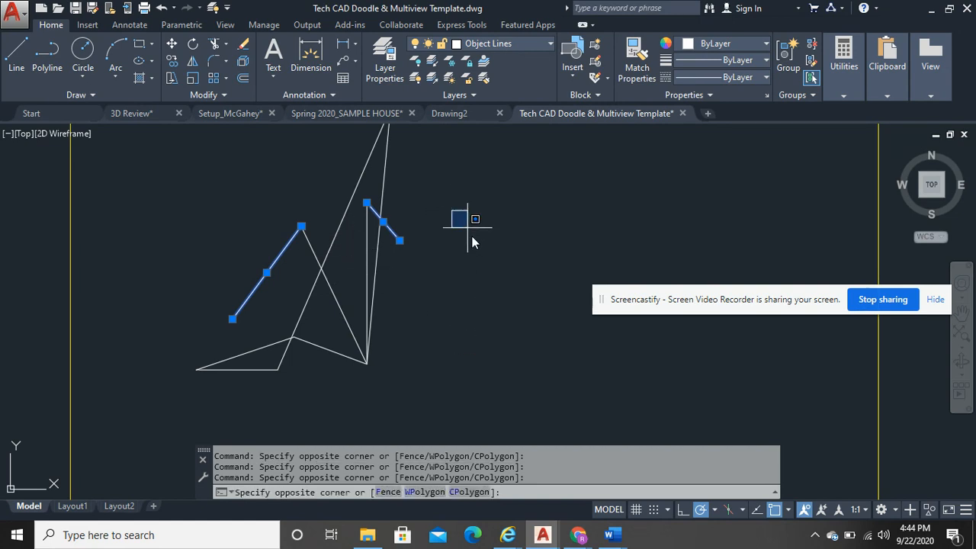
left_click(538, 377)
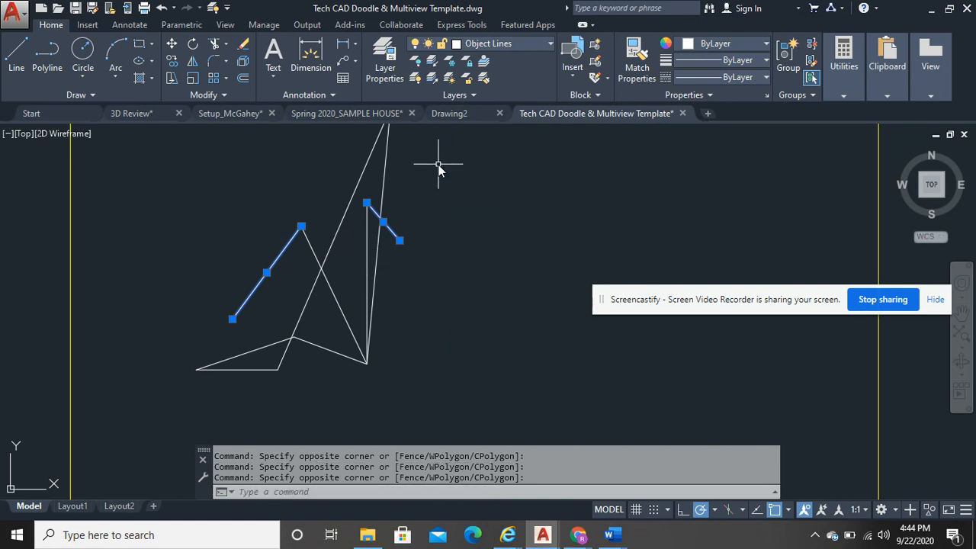
left_click(437, 165)
left_click(534, 357)
key("Escape")
Step: Select the lines fully enclosed by one large window over the middle of the chain, and clear the selection
left_click(259, 183)
left_click(595, 423)
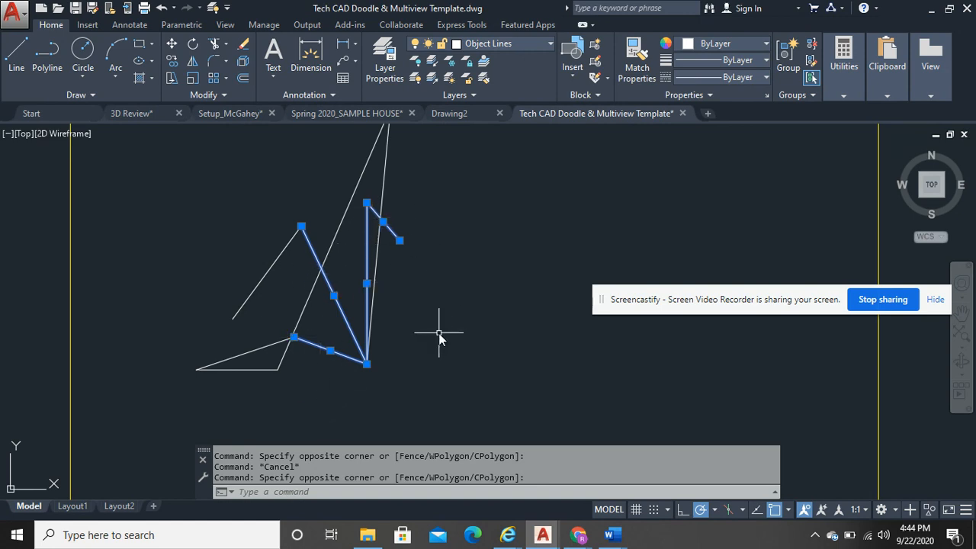
key("Escape")
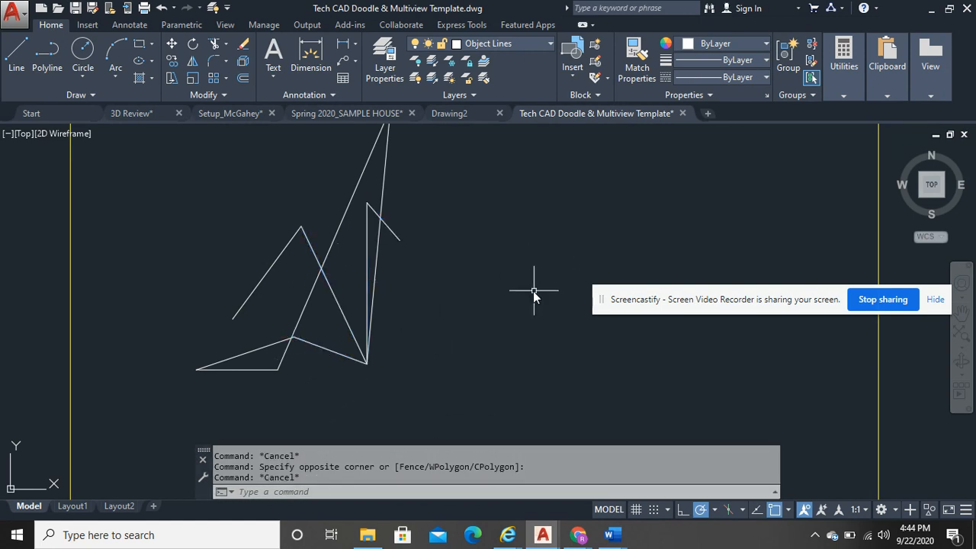
Step: Combine crossing windows and single picks to select both end diagonals, the vertical and the long diagonal, and clear the selection
left_click(455, 297)
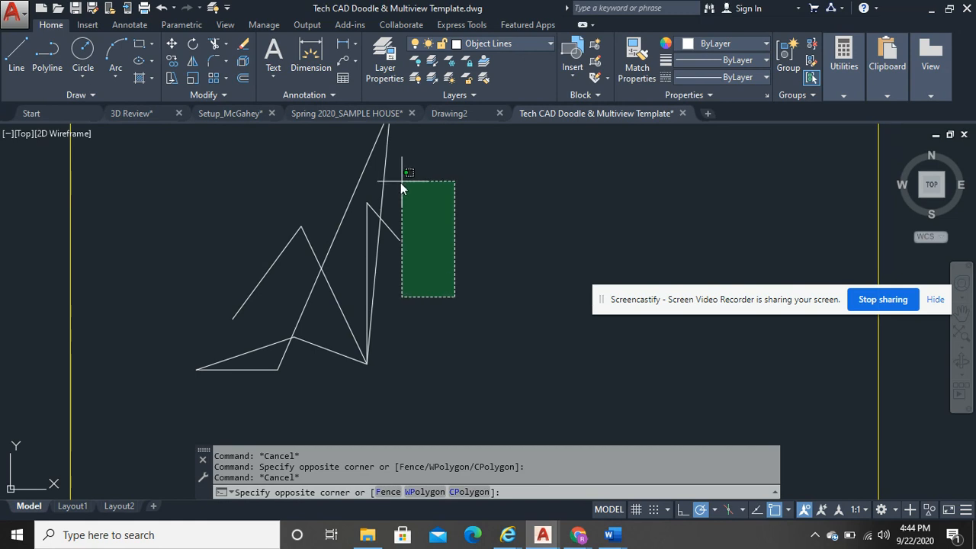
left_click(396, 189)
left_click(370, 227)
left_click(362, 228)
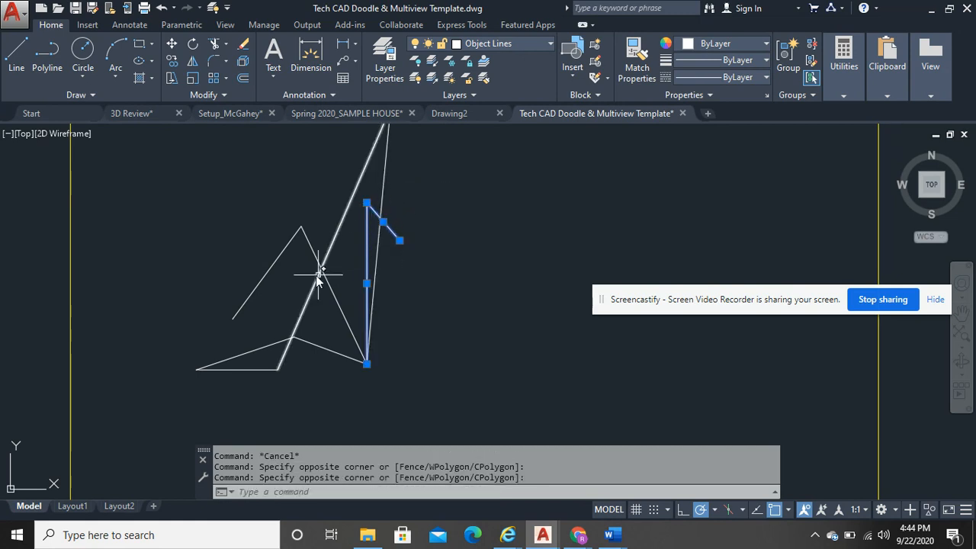
left_click(301, 223)
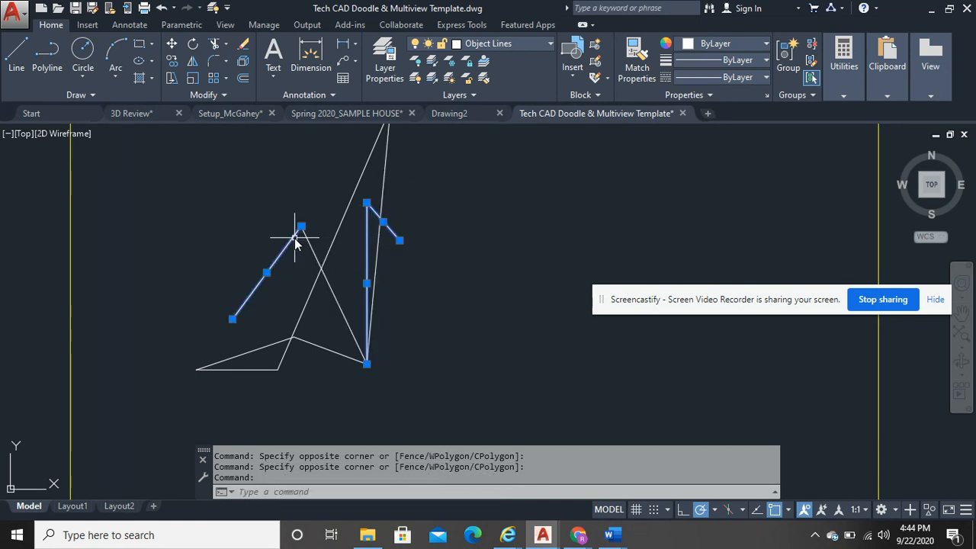
left_click(295, 328)
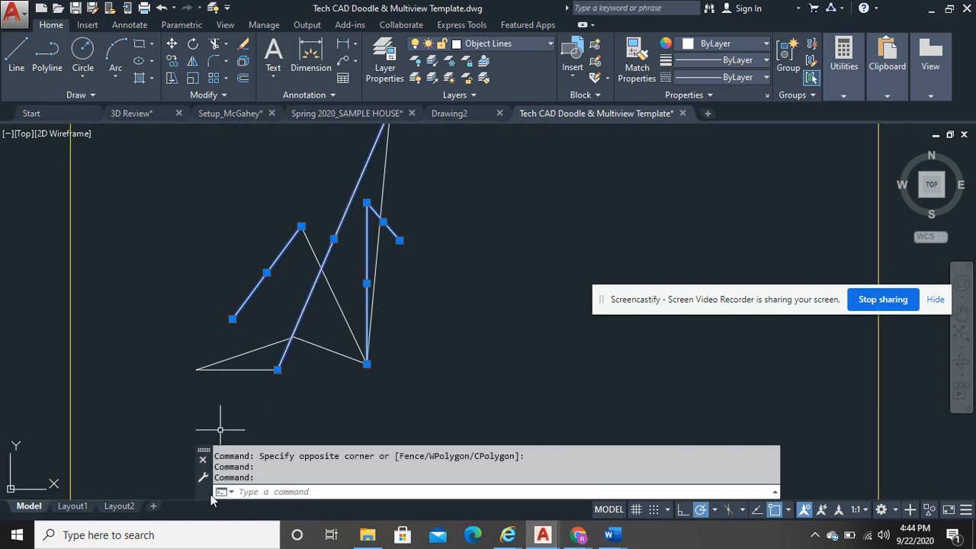
key("Escape")
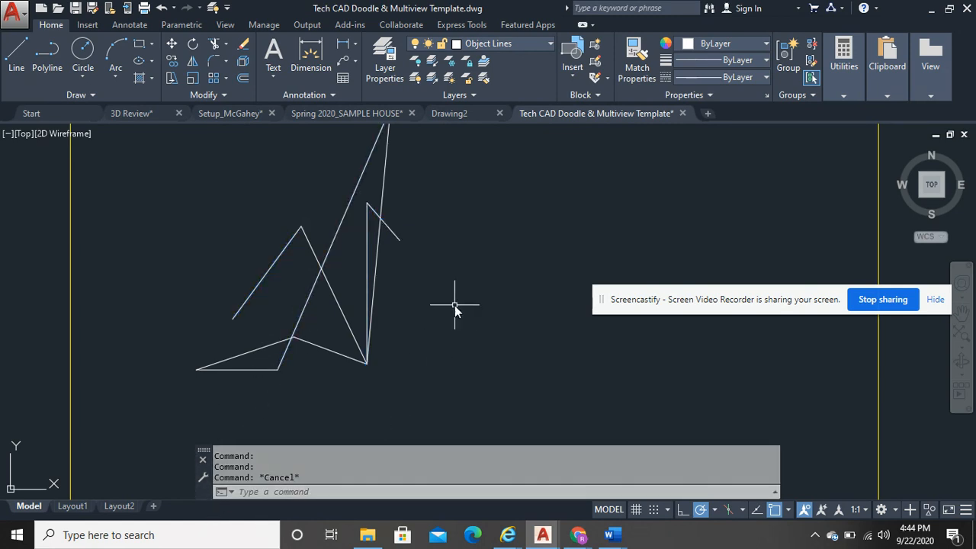
Step: Erase the whole chain by crossing-selecting its lines before starting Erase, and undo the erase
scroll(478, 377, "down", 2)
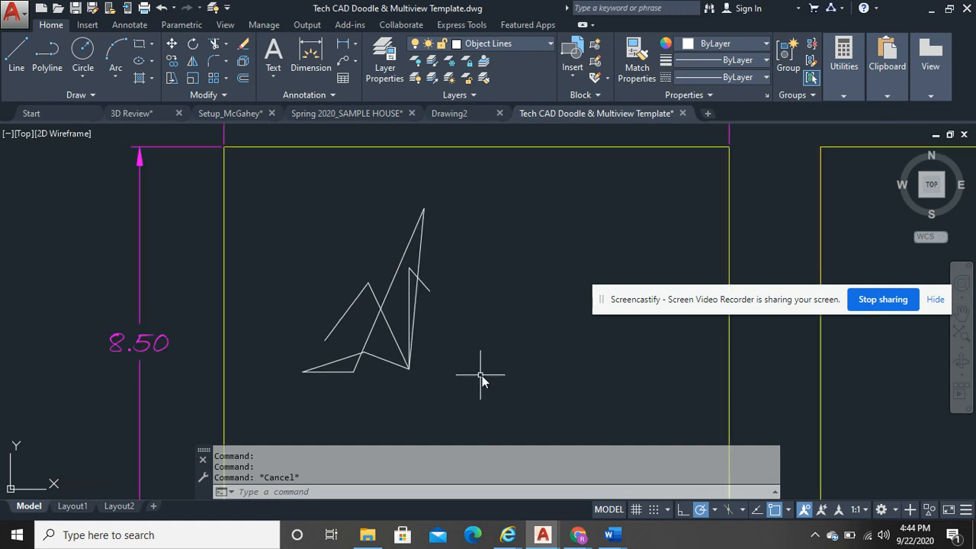
left_click(512, 389)
left_click(281, 191)
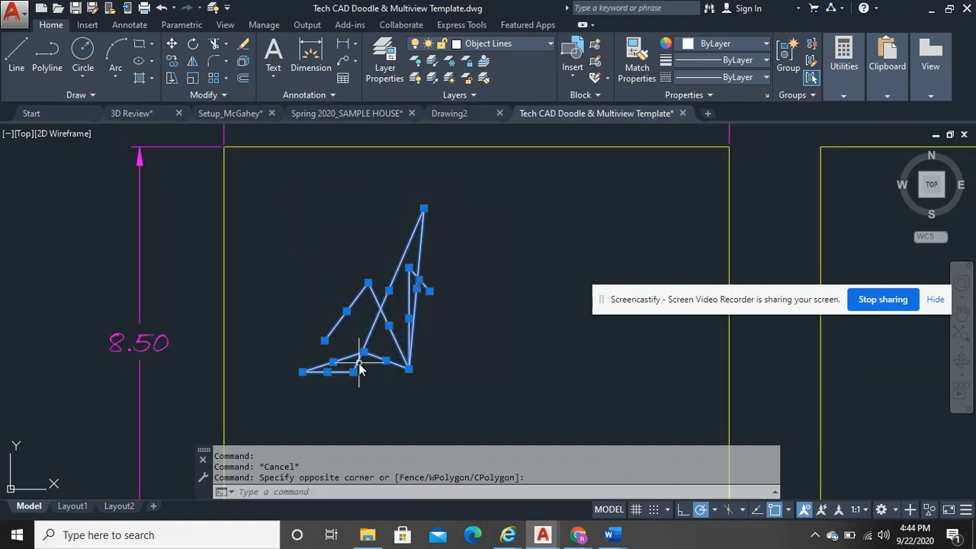
left_click(251, 46)
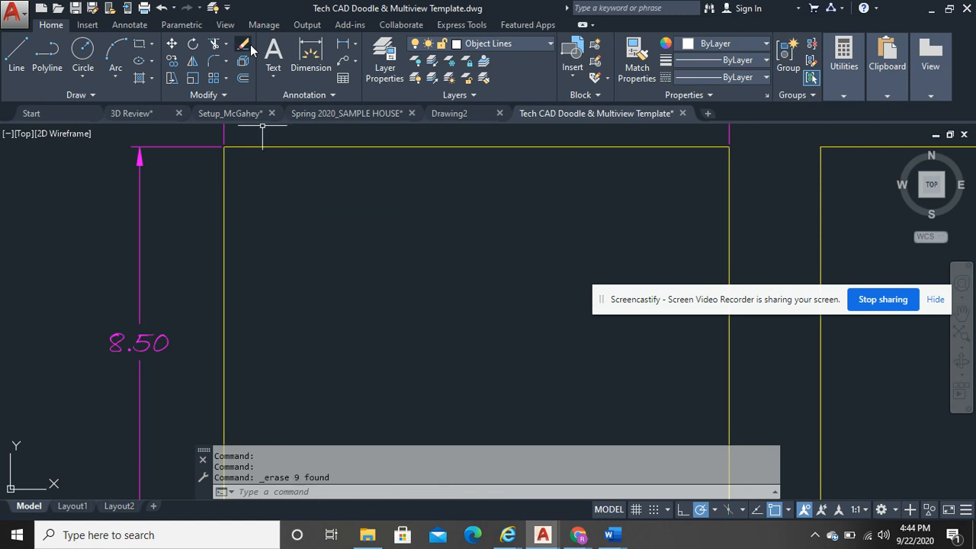
left_click(160, 8)
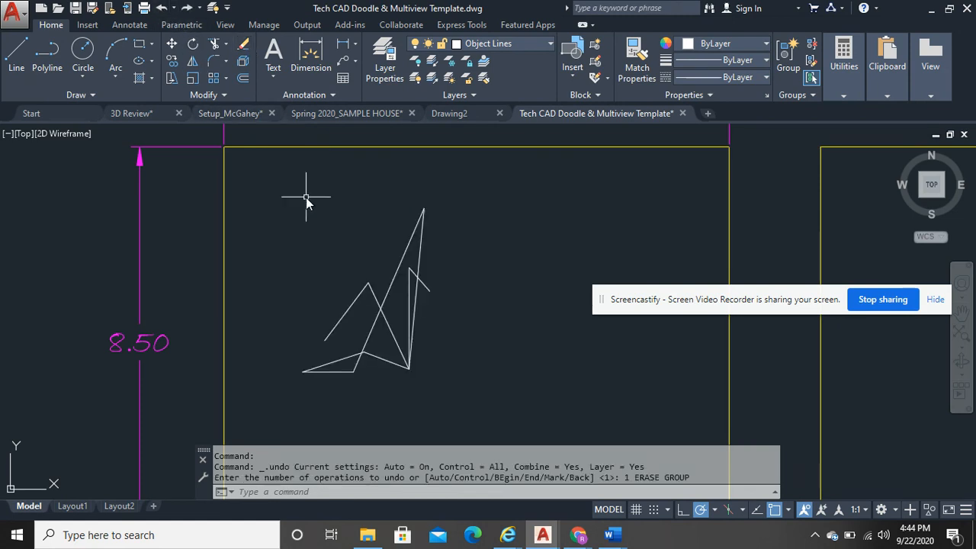
Step: Erase the whole chain by starting Erase before crossing-selecting the lines, and undo the erase
left_click(248, 46)
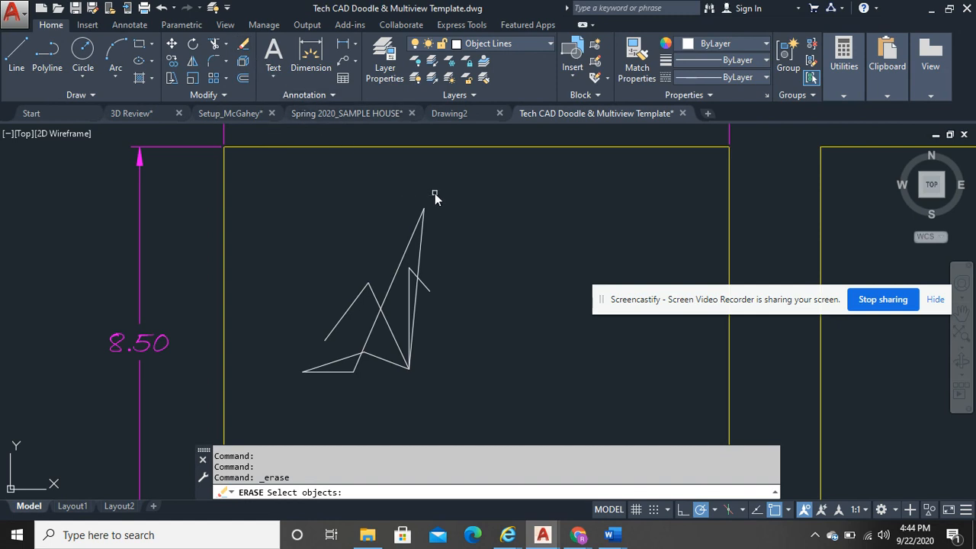
left_click(508, 394)
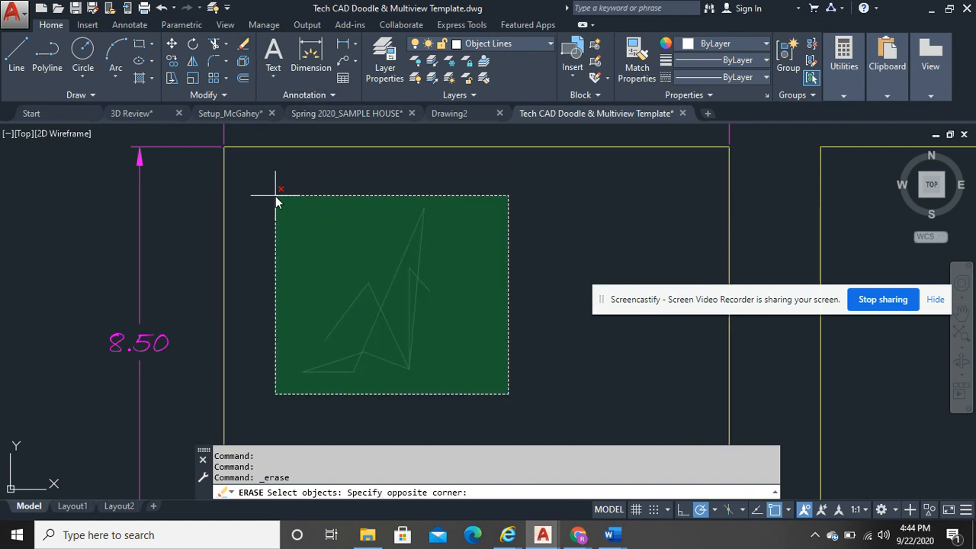
left_click(274, 198)
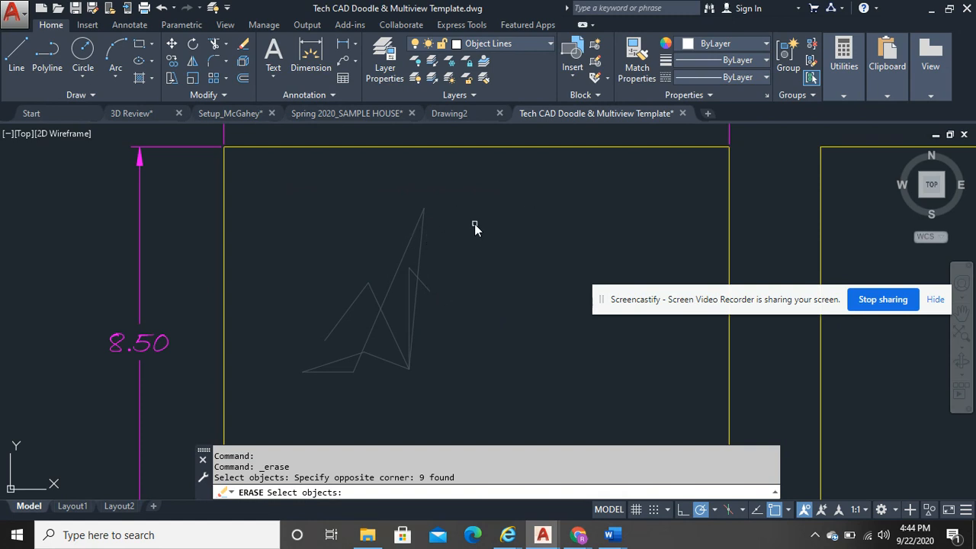
key("Return")
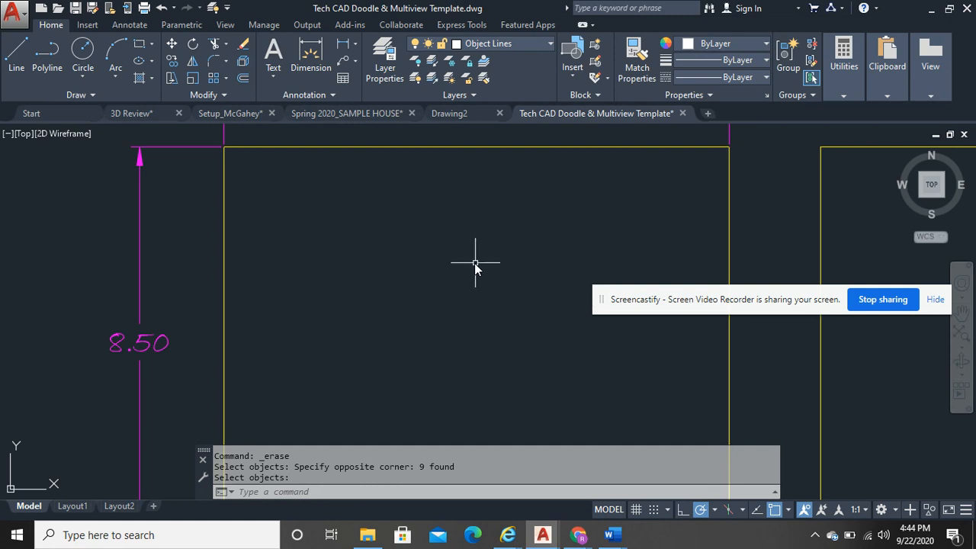
left_click(161, 8)
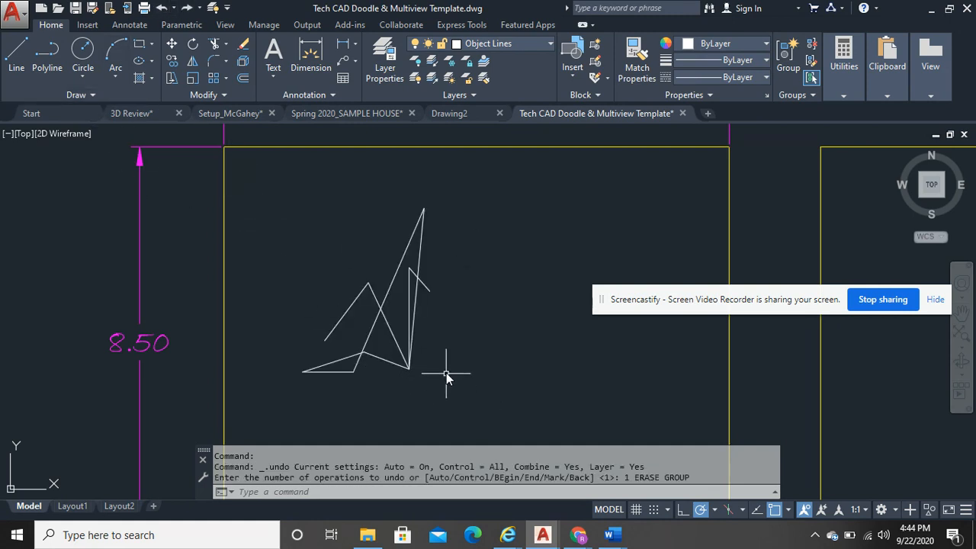
Step: Erase the chain's two open-ended diagonals by picking each one within the Erase command, and undo the erase
left_click(243, 43)
left_click(424, 287)
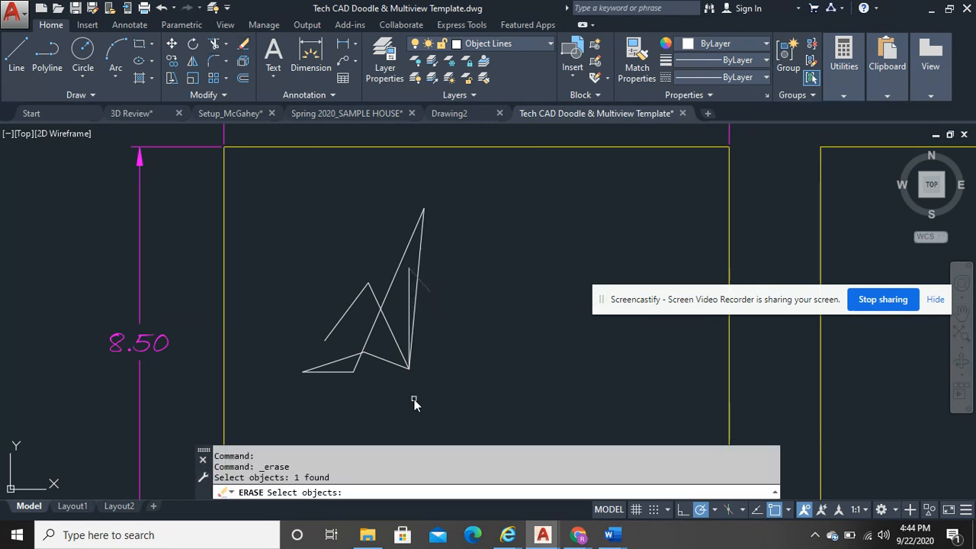
left_click(352, 305)
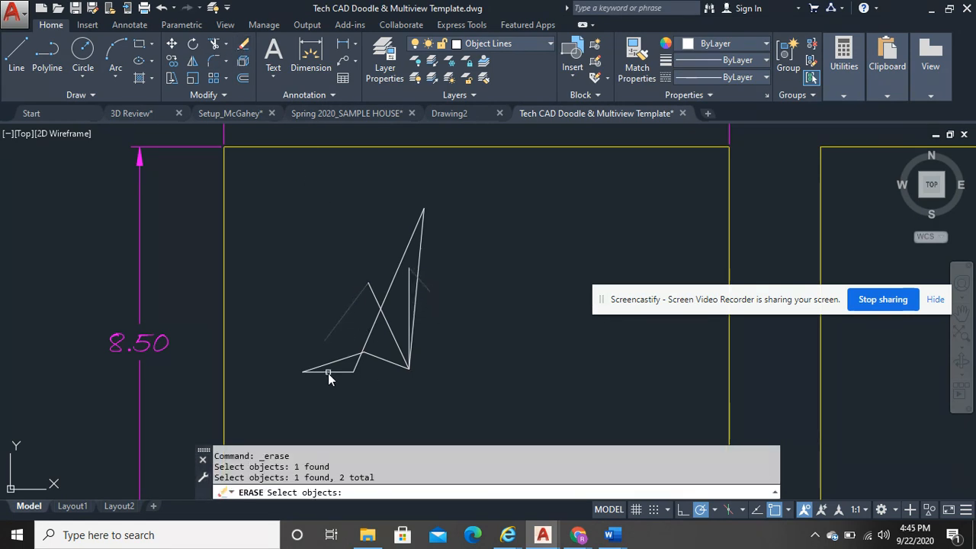
key("Return")
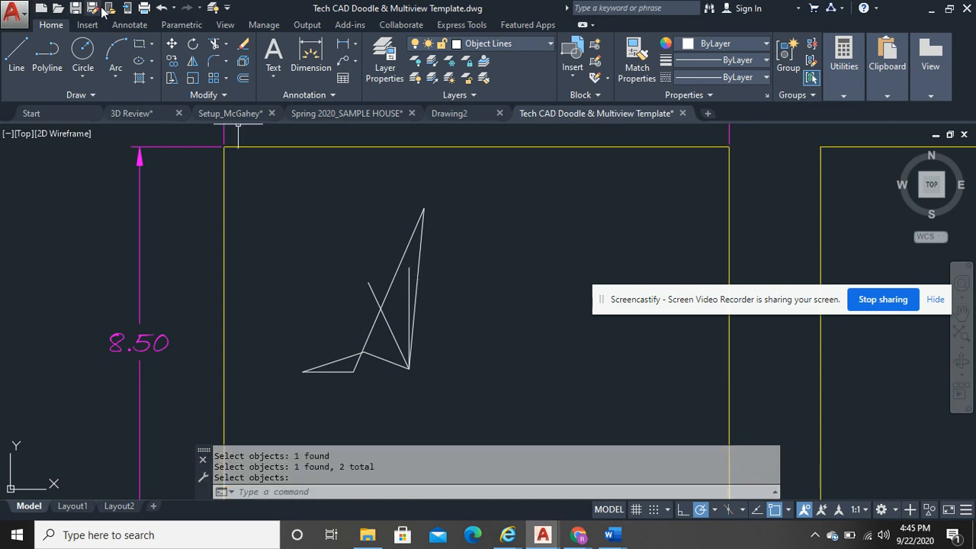
left_click(161, 7)
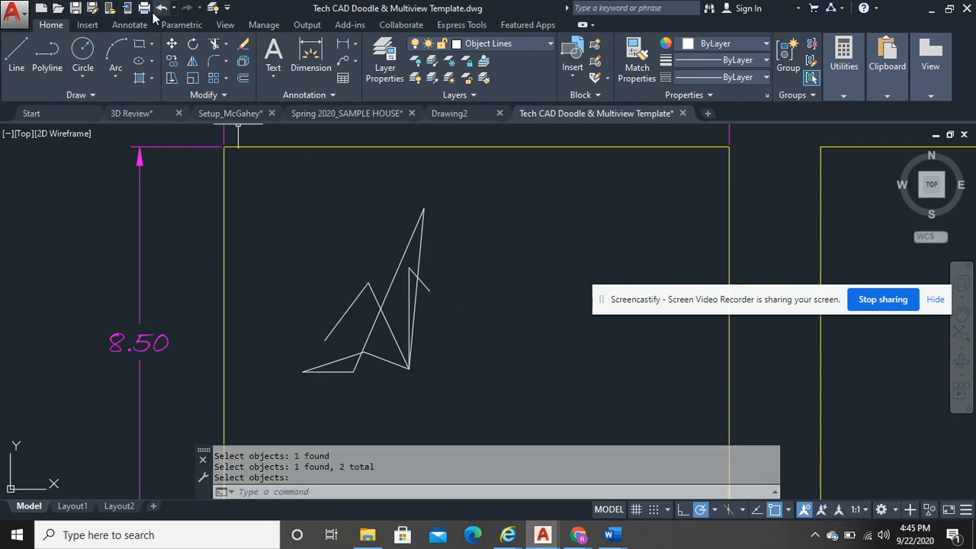
Step: Select the chain's two open-ended diagonals individually and delete them
left_click(421, 281)
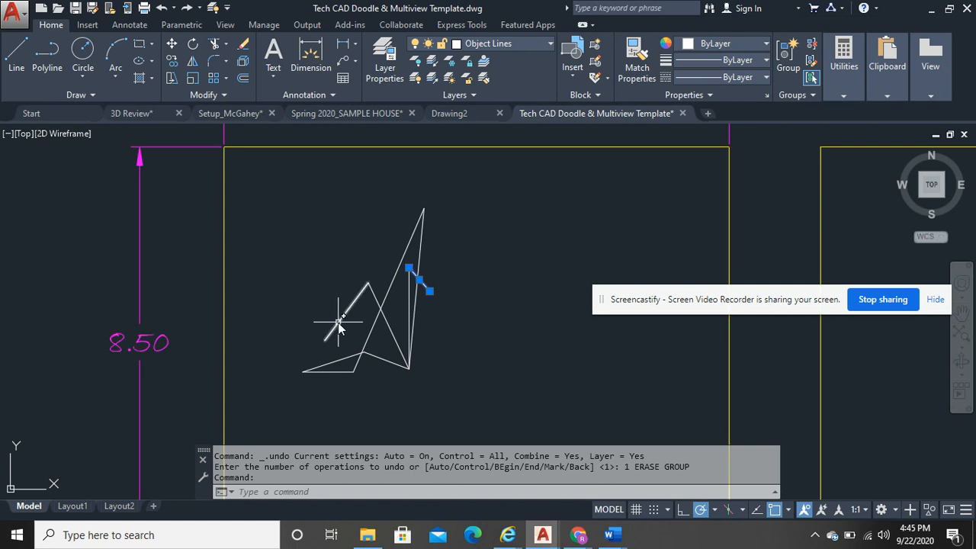
left_click(330, 329)
key("Delete")
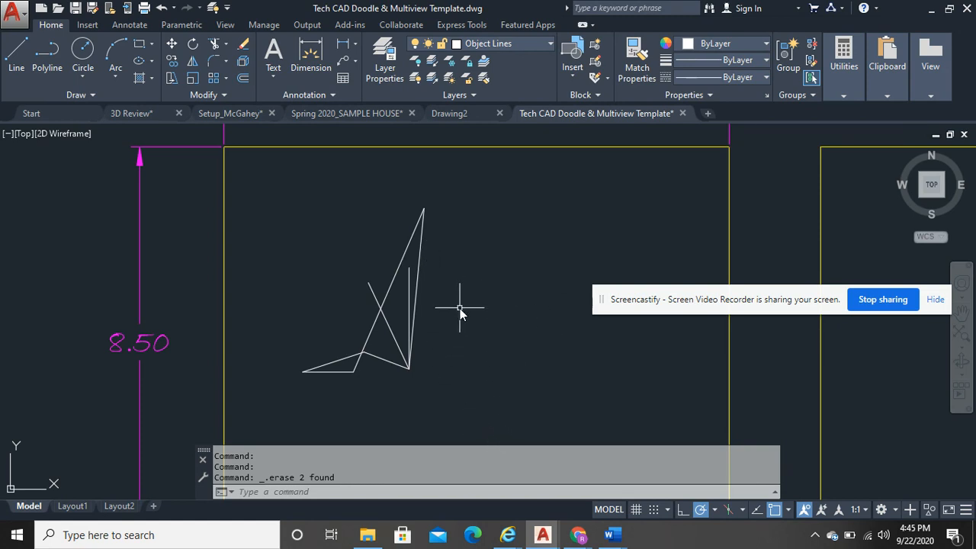
Step: Select the chain's remaining lines with a crossing selection and erase them
left_click(451, 366)
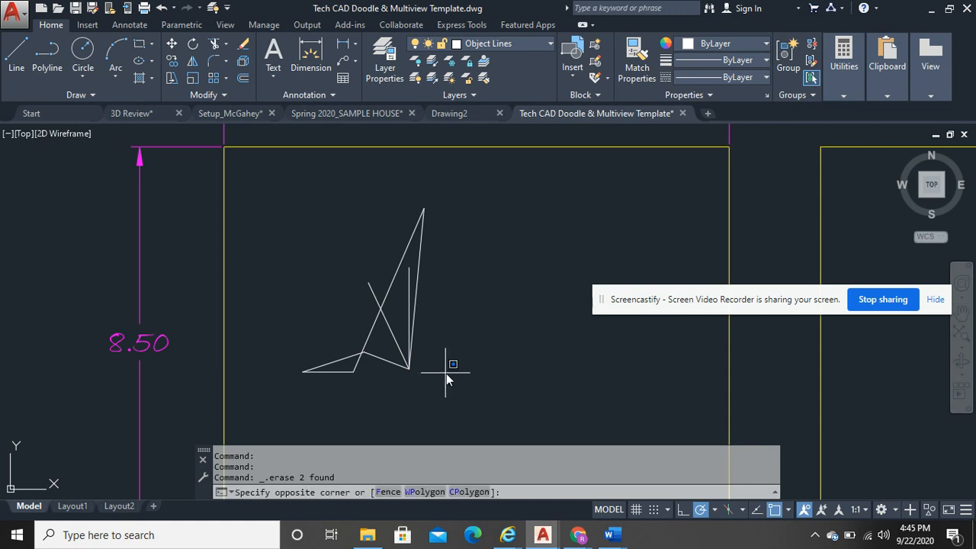
left_click(294, 217)
type("e")
key("Return")
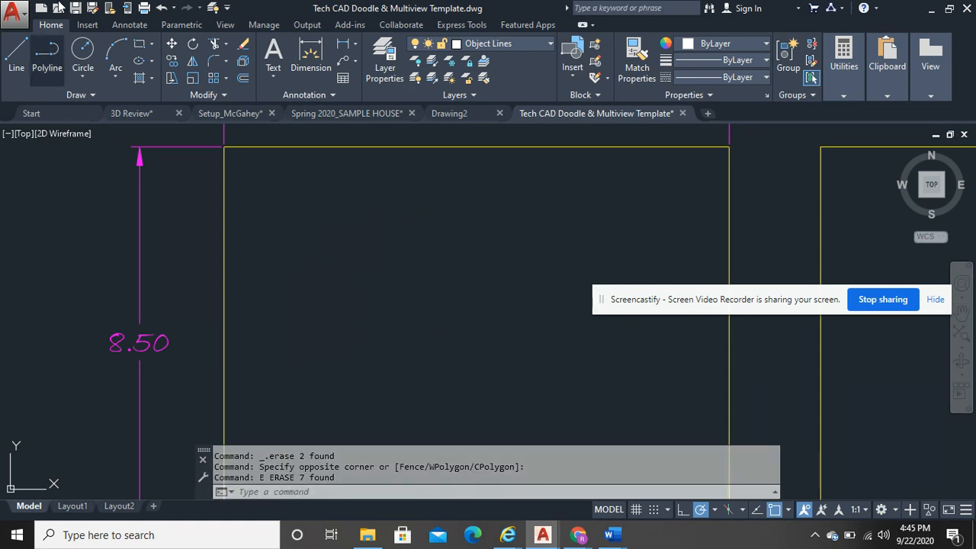
Step: Draw a large freehand-sized circle in the upper-left part of the first box
left_click(82, 53)
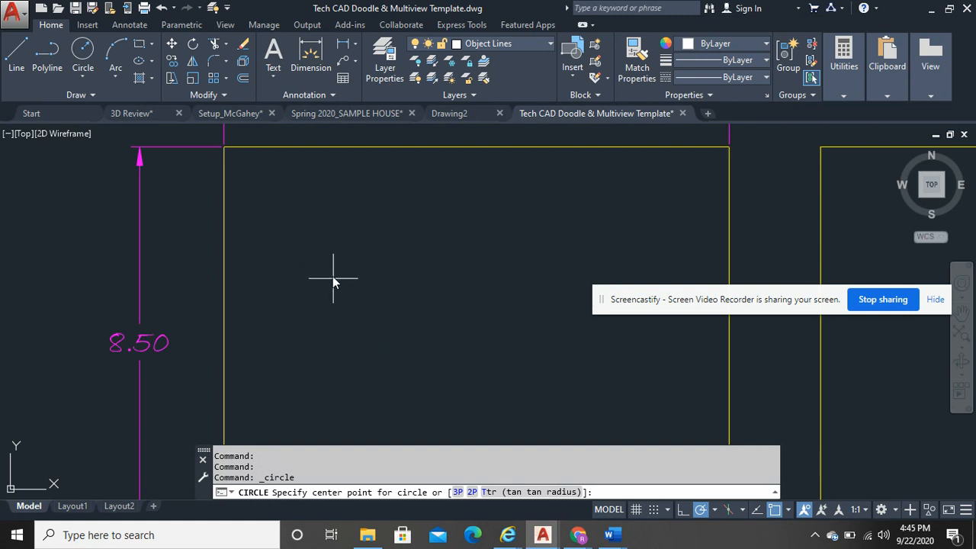
left_click(375, 277)
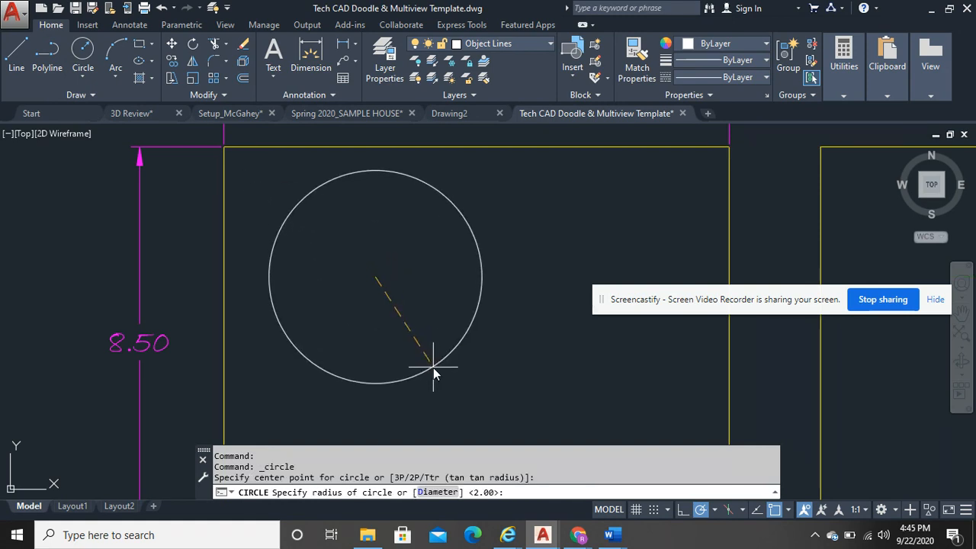
left_click(432, 363)
Step: Draw connected lines through the circle's quadrant points, running from top to bottom, right, left and back to the top
left_click(16, 52)
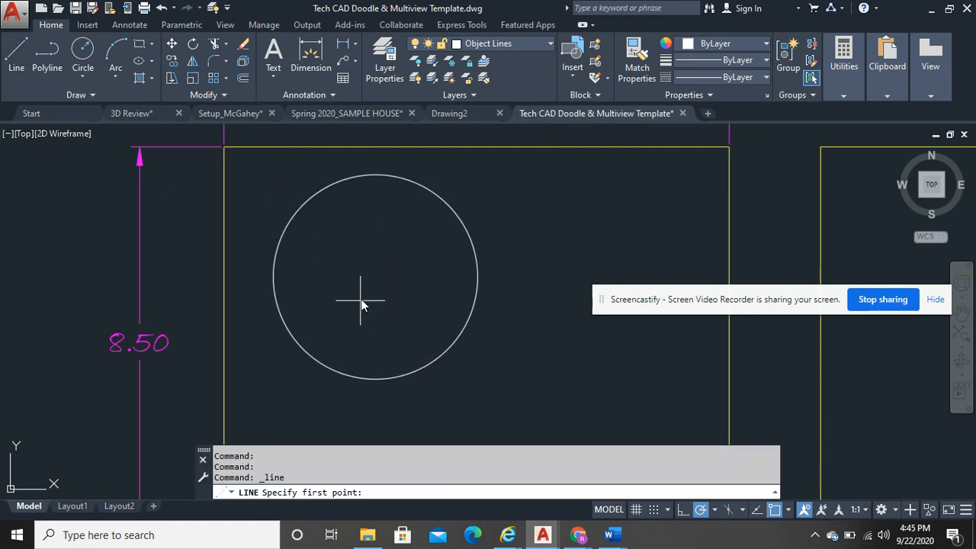
left_click(373, 177)
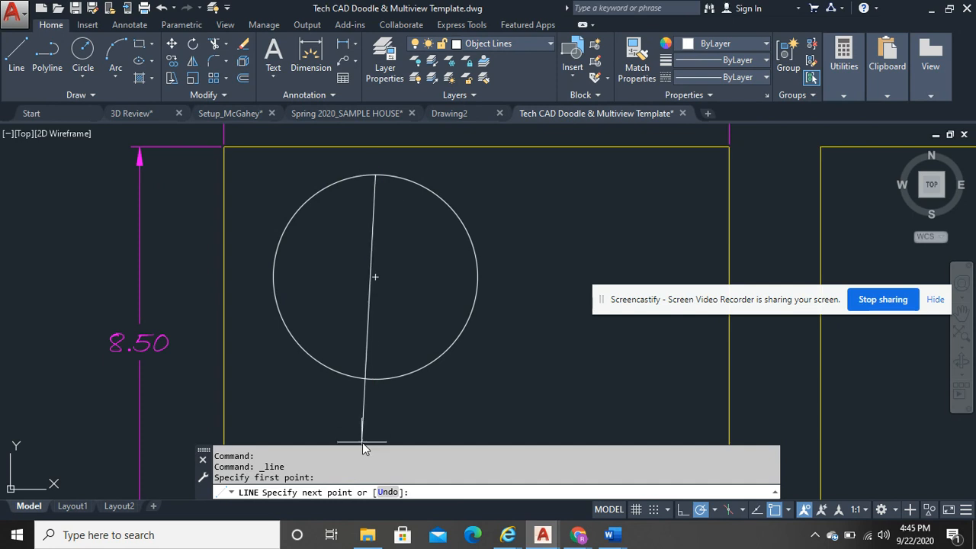
left_click(375, 379)
left_click(477, 279)
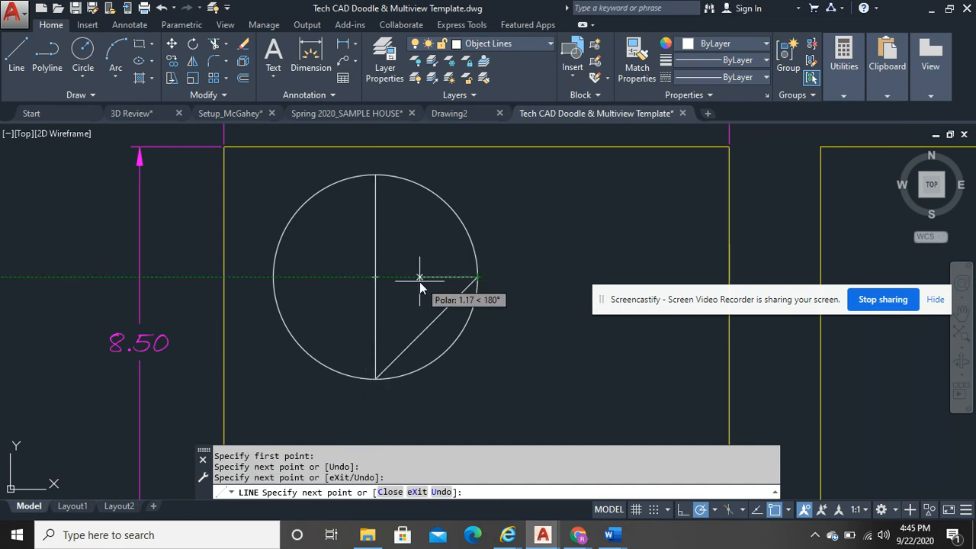
left_click(273, 278)
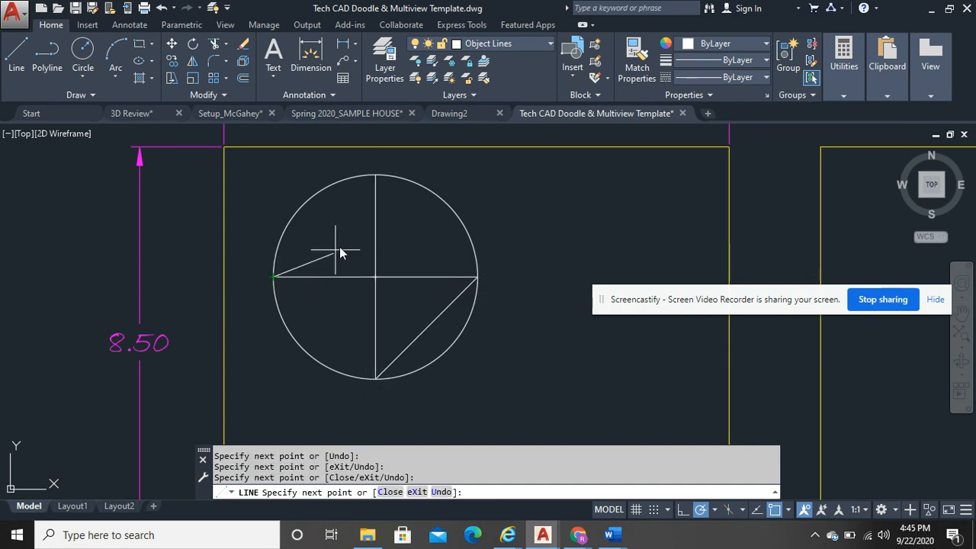
left_click(375, 177)
right_click(425, 180)
left_click(454, 184)
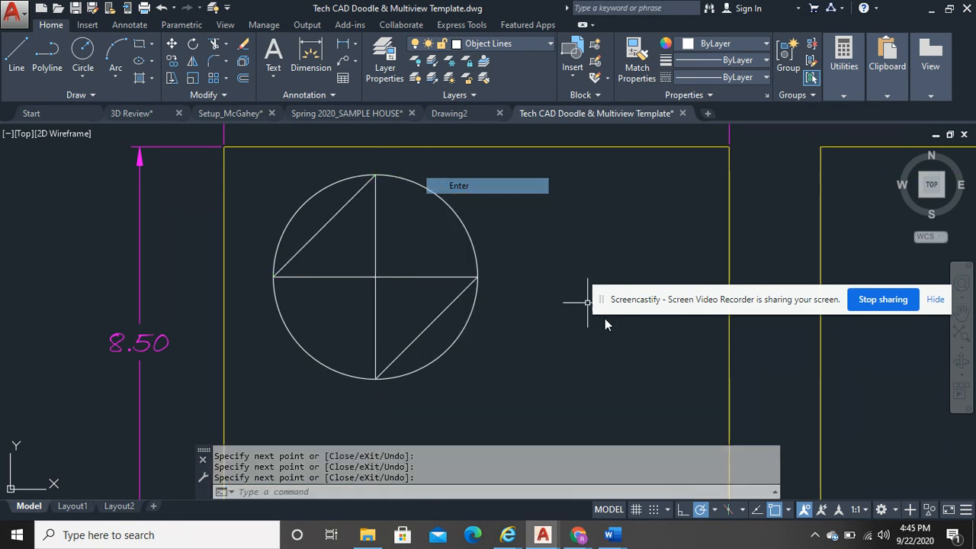
Step: Scale the circle and its inner lines by a factor of 0.1 from a base point near the circle's upper-left arc
type("sc")
key("Return")
left_click(506, 385)
left_click(297, 178)
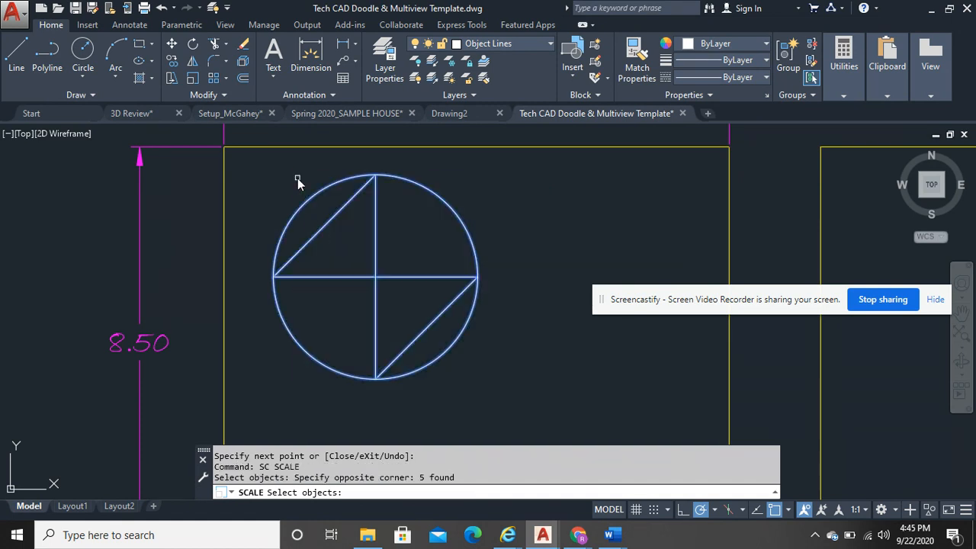
key("Return")
left_click(305, 213)
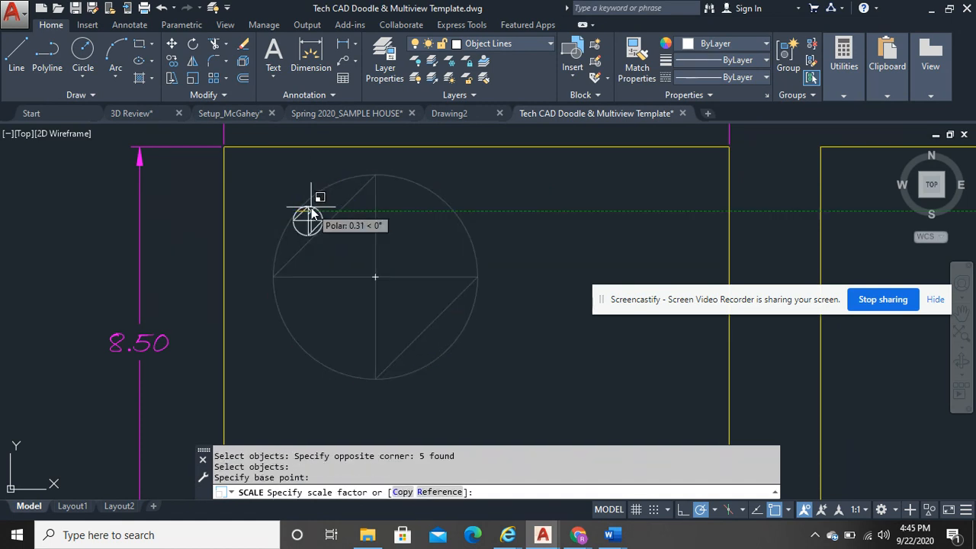
type(".1")
key("Return")
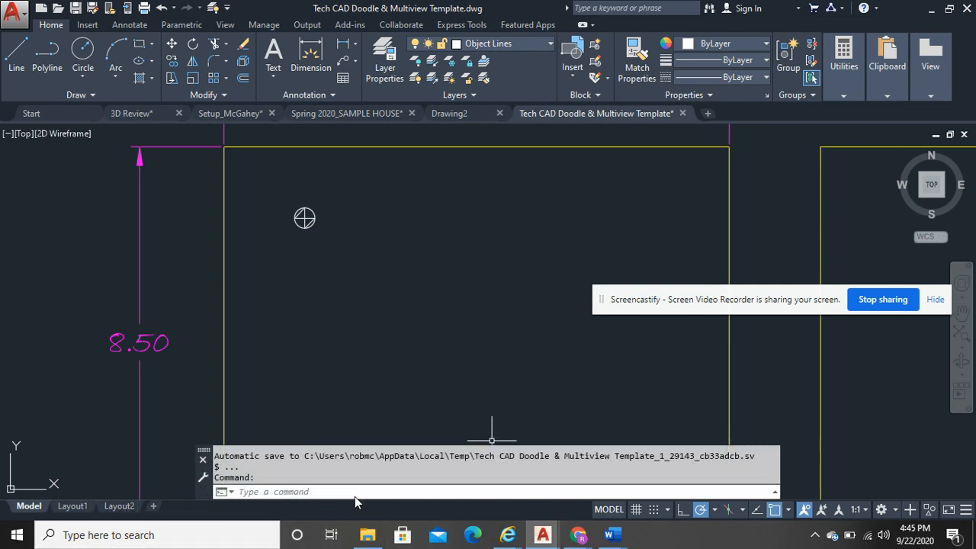
Step: Try to frame the scaled-down circle using the Zoom command's Dynamic option
type("z")
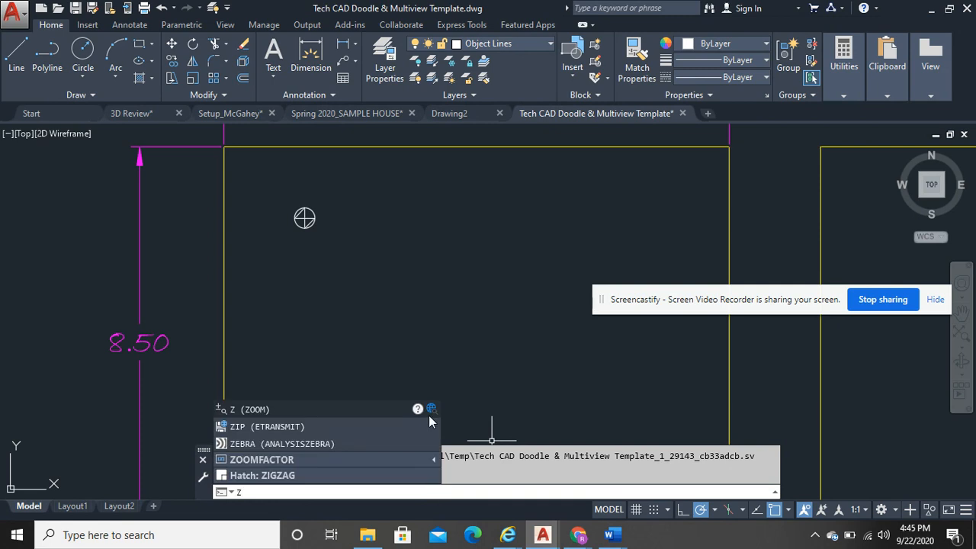
key("Return")
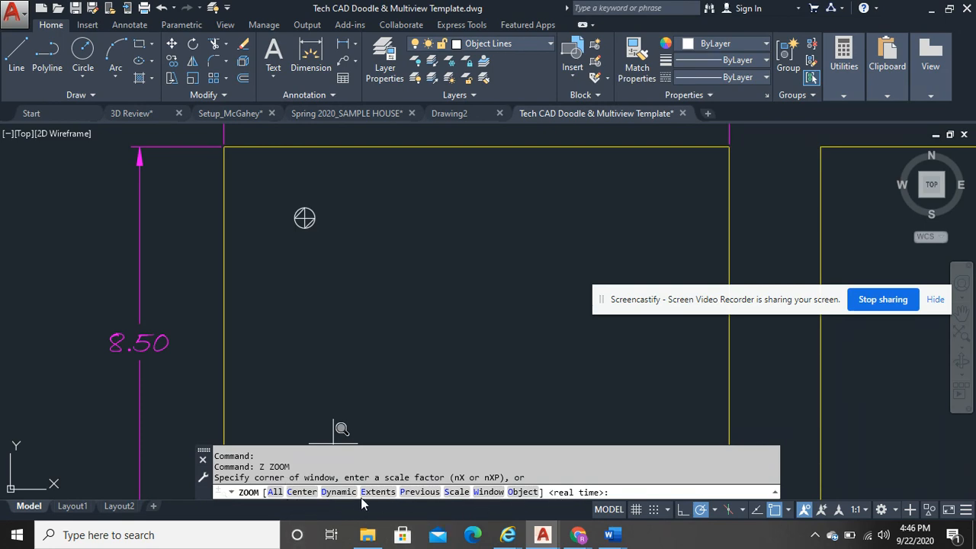
left_click(326, 492)
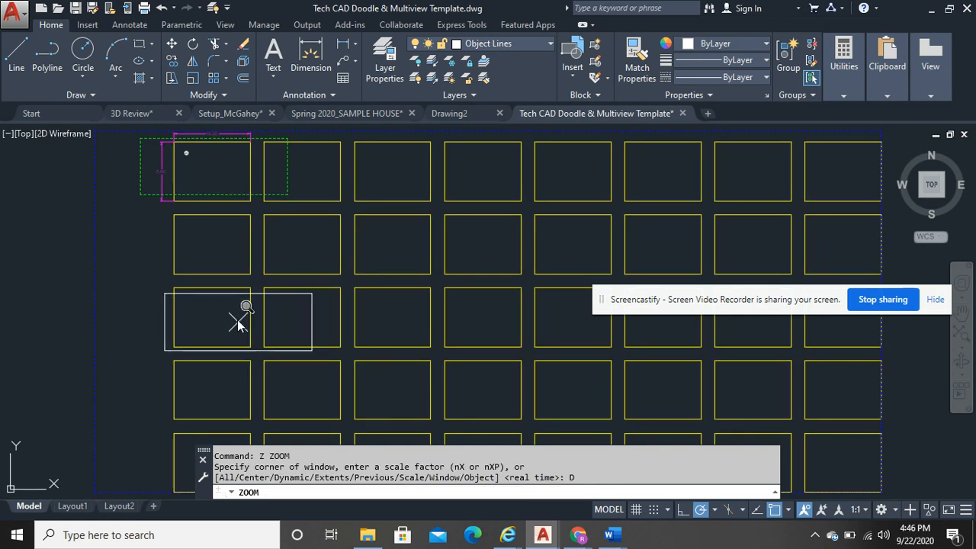
left_click(214, 185)
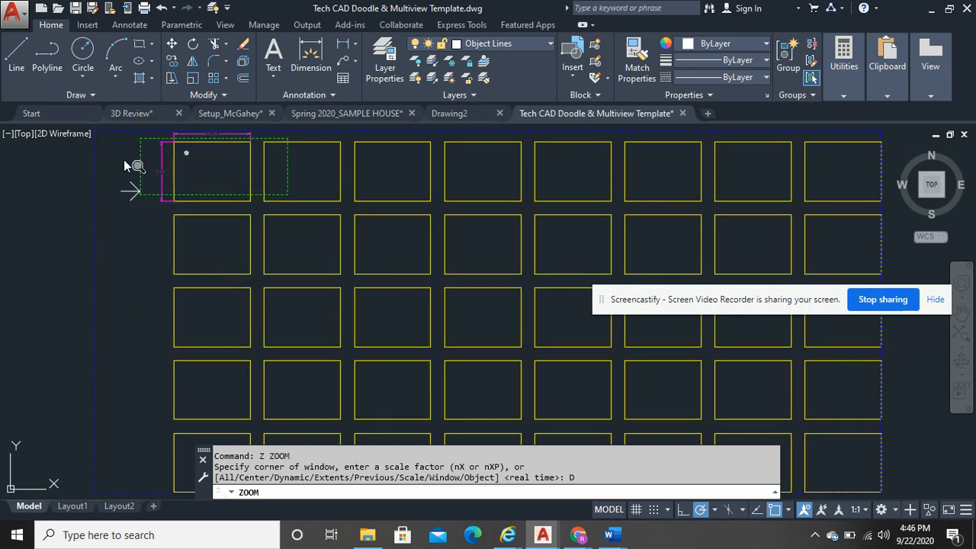
left_click(182, 157)
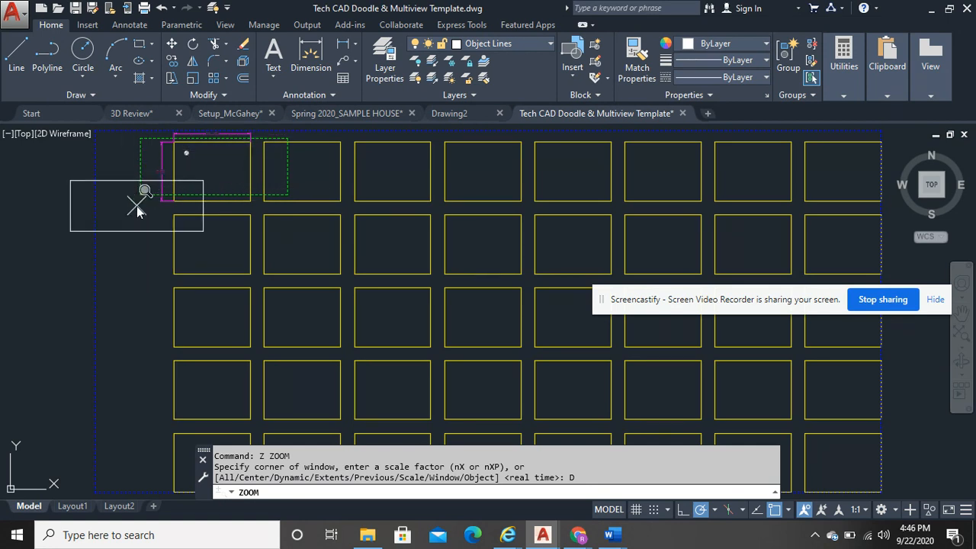
key("Escape")
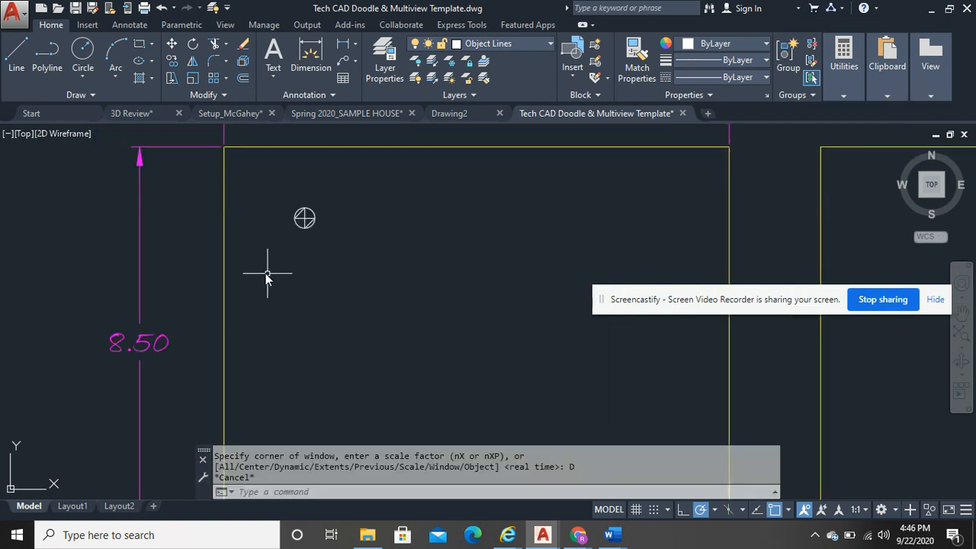
Step: Zoom to the drawing's extents with the Zoom command's Extents option, and undo the zoom
type("z")
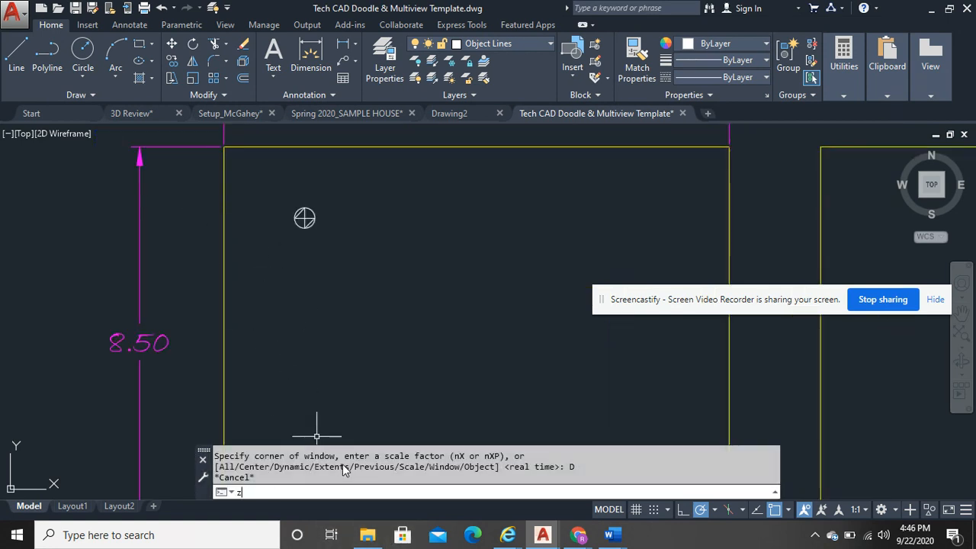
left_click(311, 411)
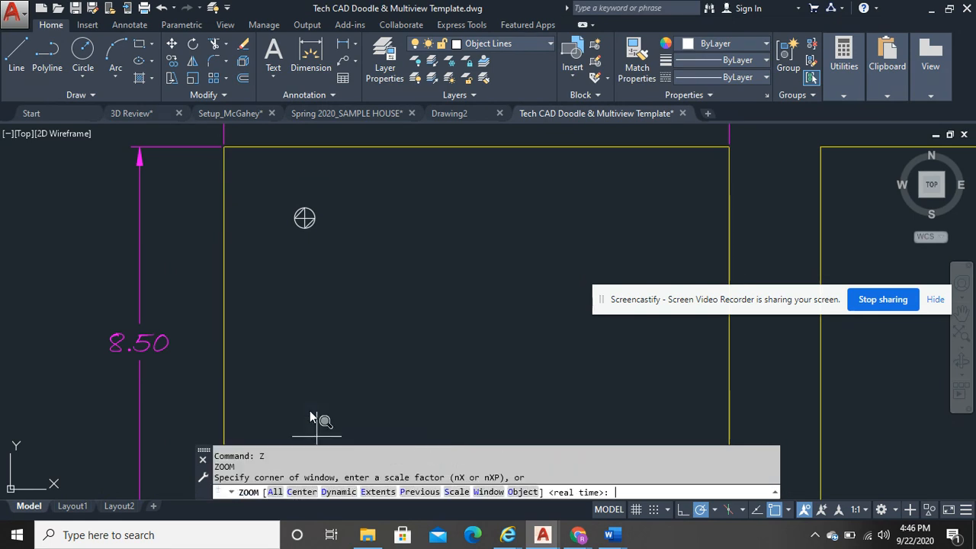
left_click(373, 493)
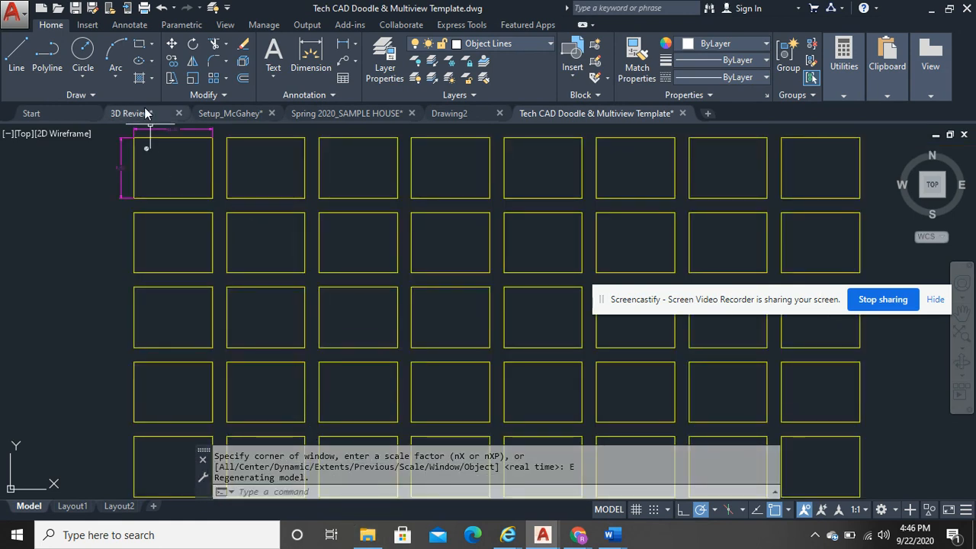
left_click(161, 8)
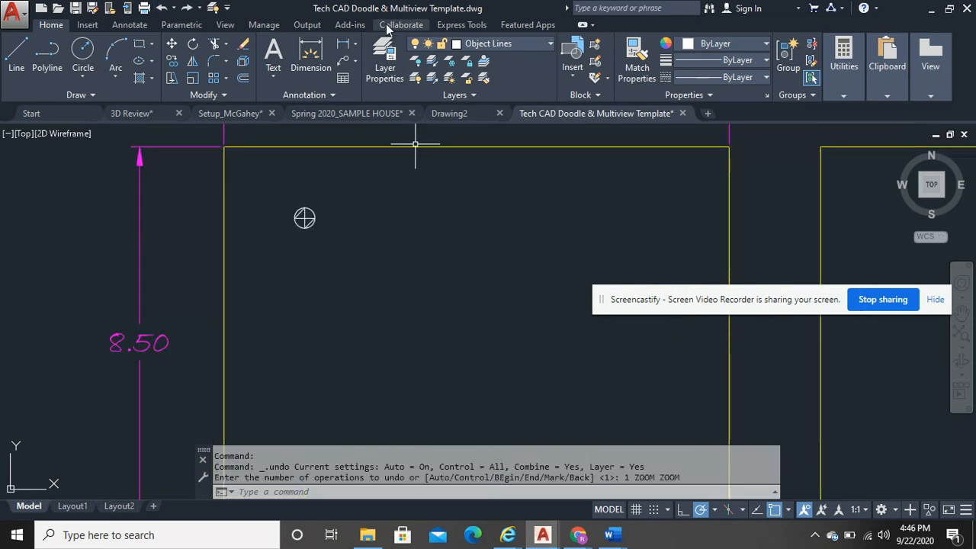
Step: Zoom to the drawing's extents directly without entering the Zoom command, and undo the zoom
middle_click(391, 196)
middle_click(391, 196)
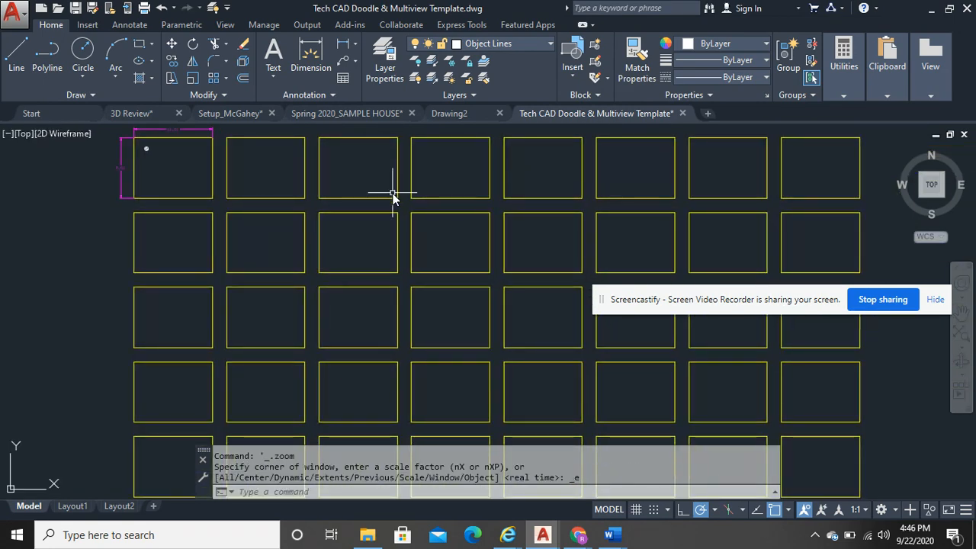
left_click(166, 8)
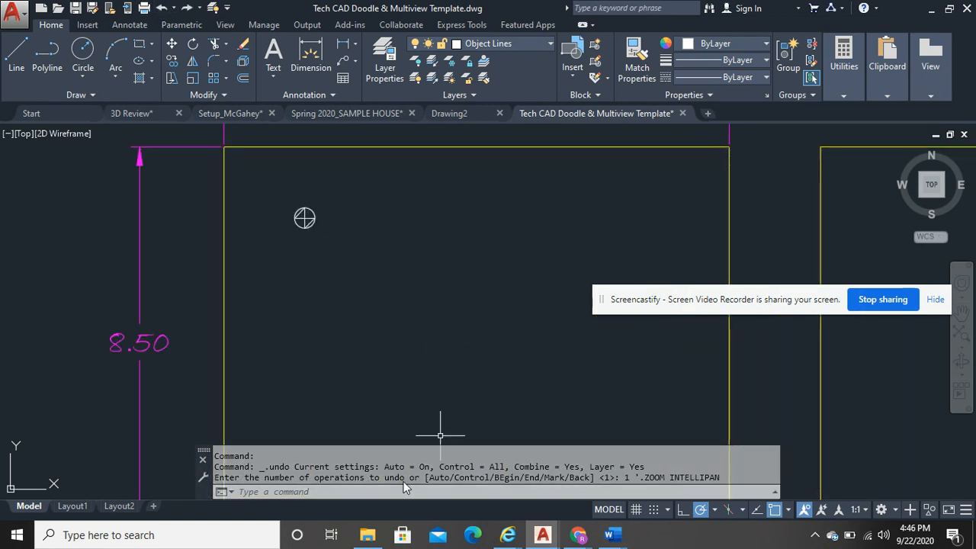
Step: Zoom in on the upper part of the scaled-down circle using the Zoom command's Window option
type("z")
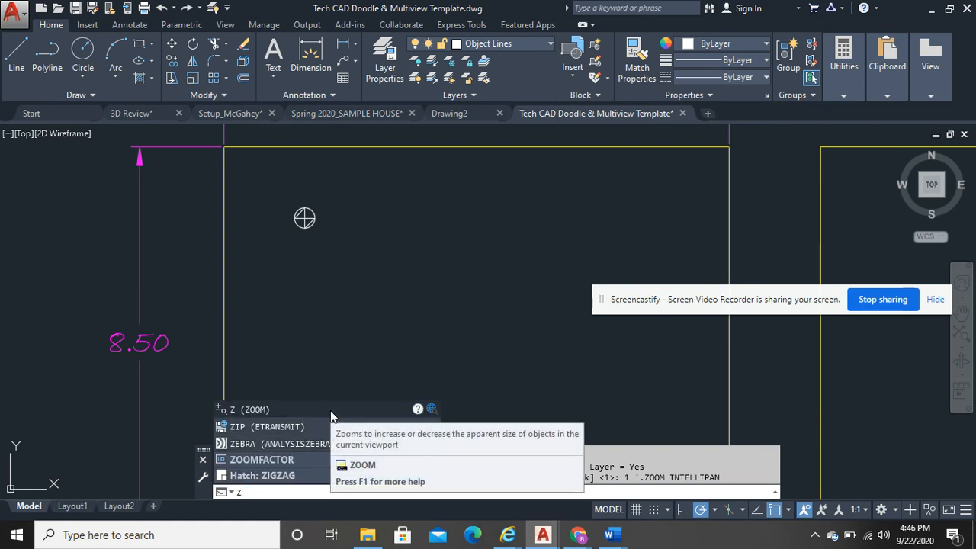
left_click(330, 410)
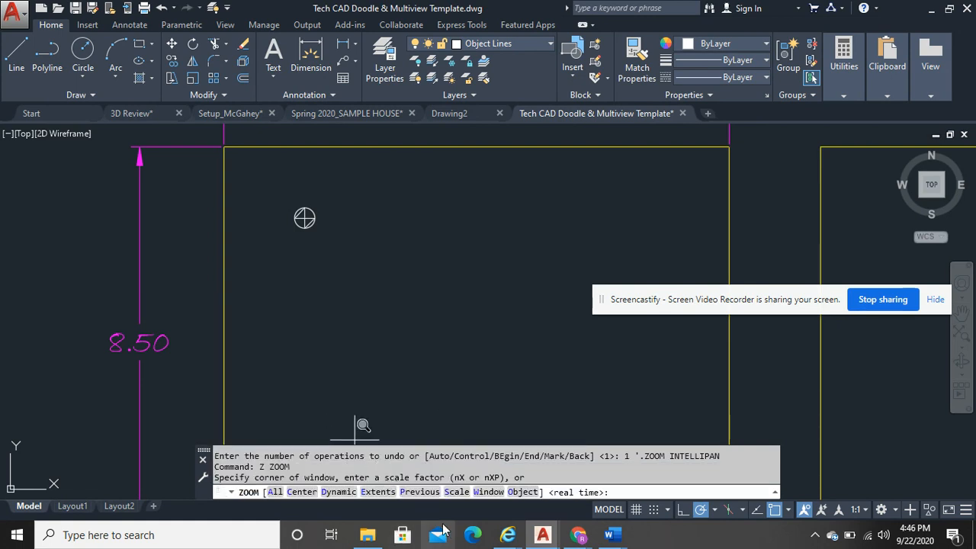
left_click(489, 492)
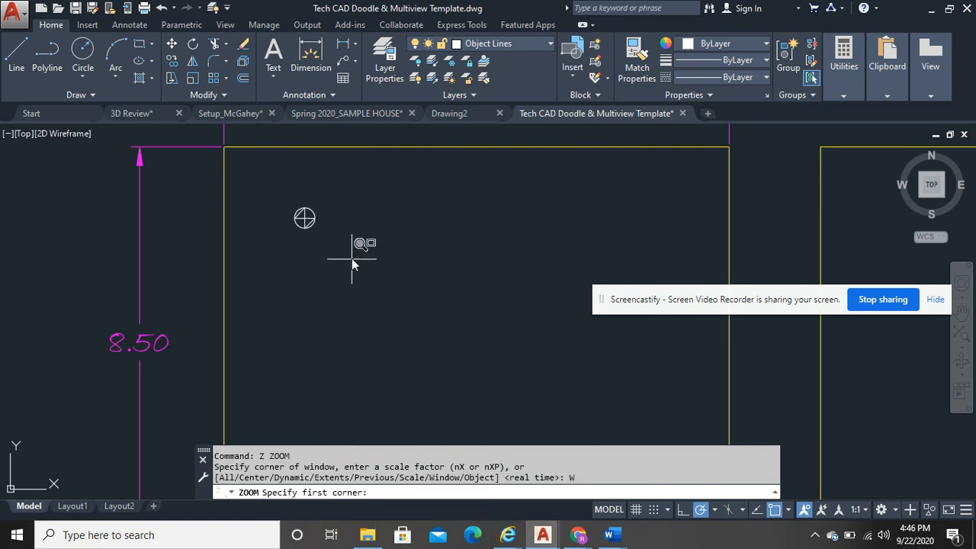
left_click(300, 202)
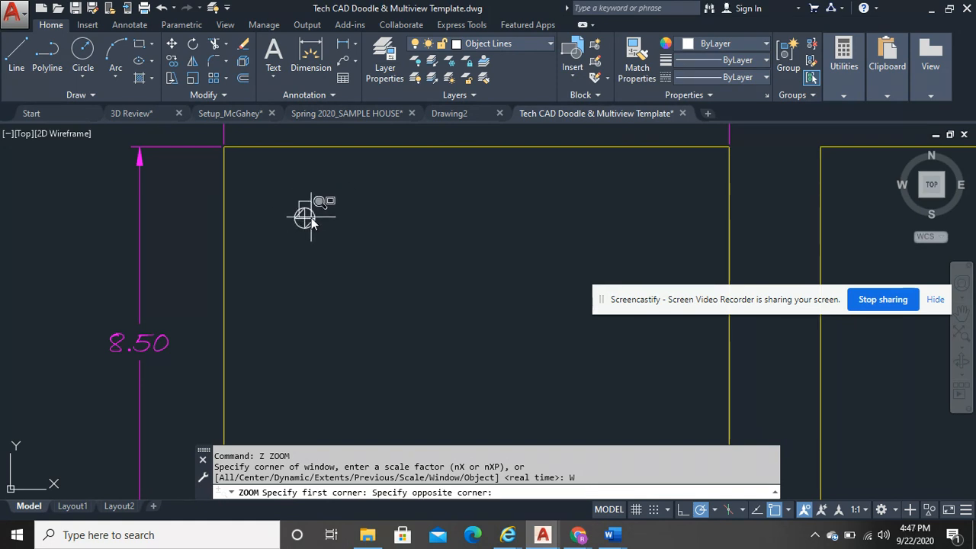
left_click(309, 218)
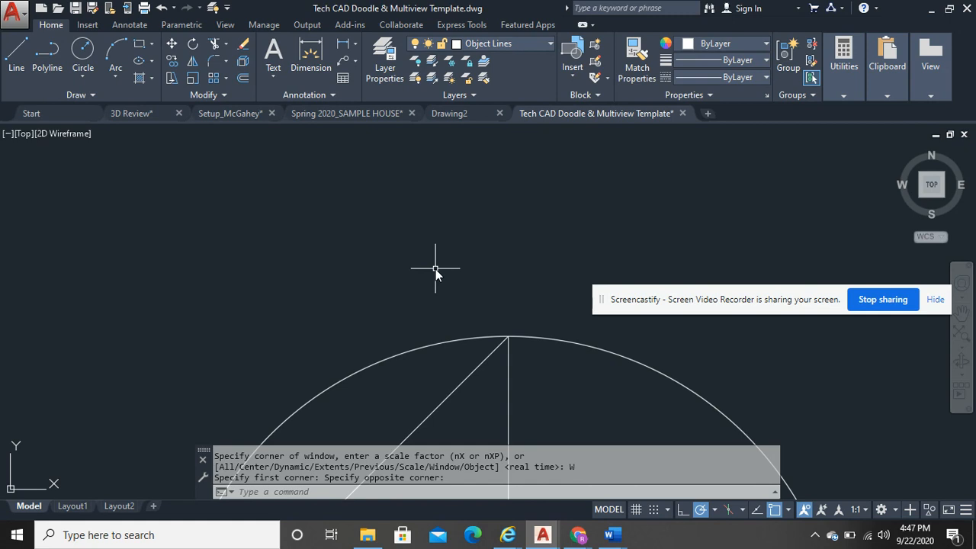
Step: Return to the view before the window zoom using the Zoom command's Previous option
type("z")
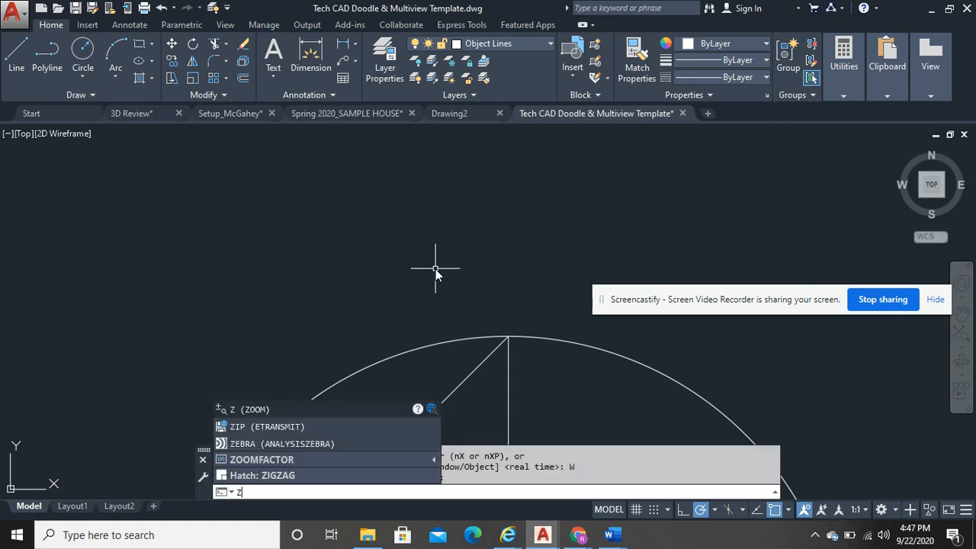
left_click(303, 404)
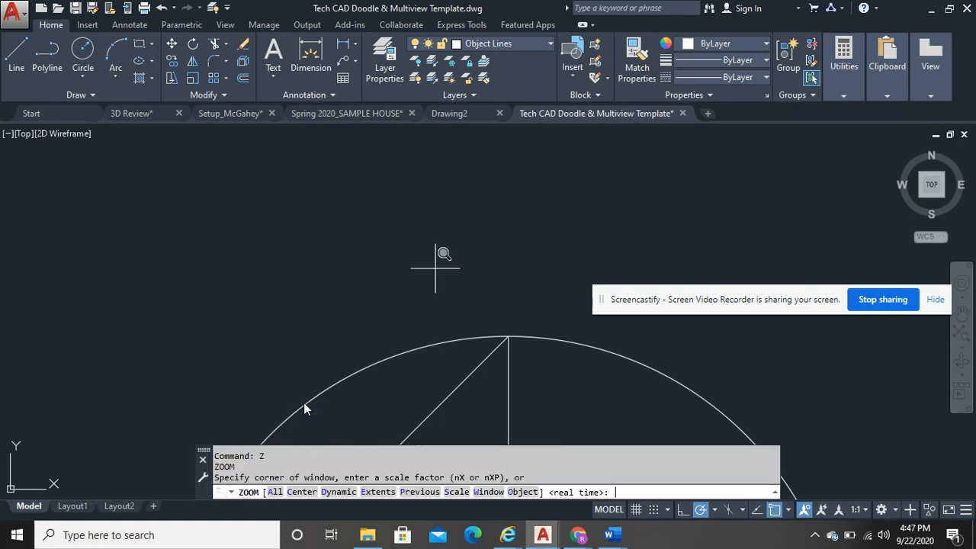
left_click(418, 492)
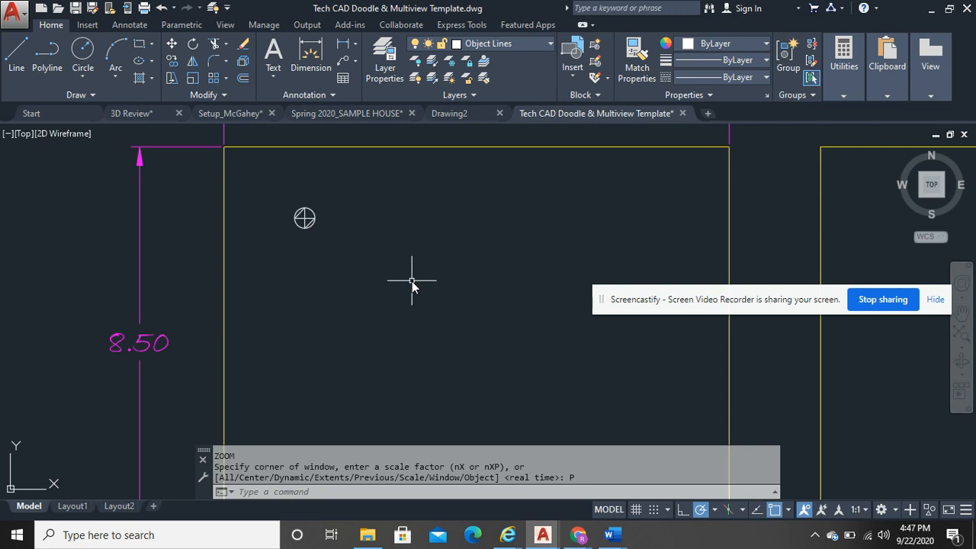
Step: Zoom out to the extents of the whole drawing by entering the Extents option at the Zoom prompt
type("z")
key("Return")
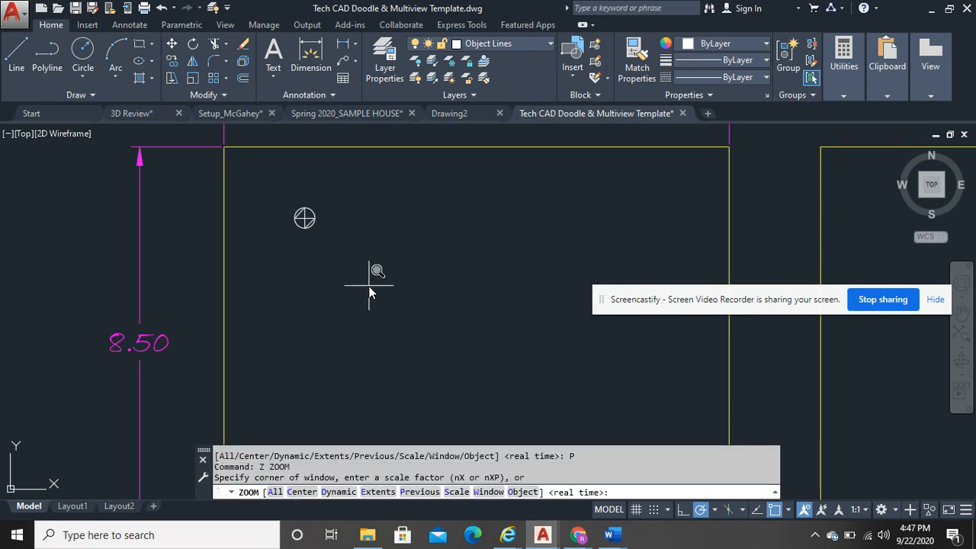
type("e")
key("Return")
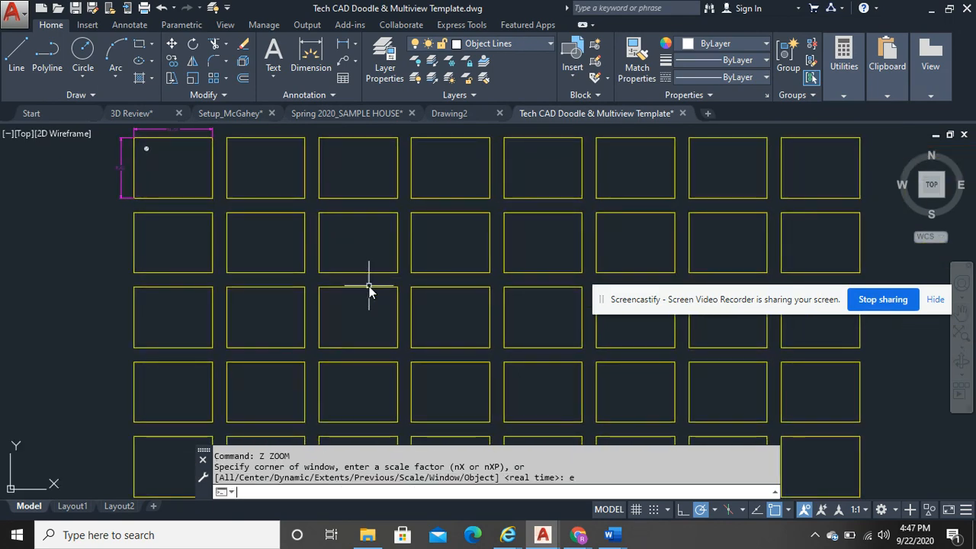
Step: Zoom in on the whole small circle in the first box using the Zoom command's Window option
type("z")
key("Return")
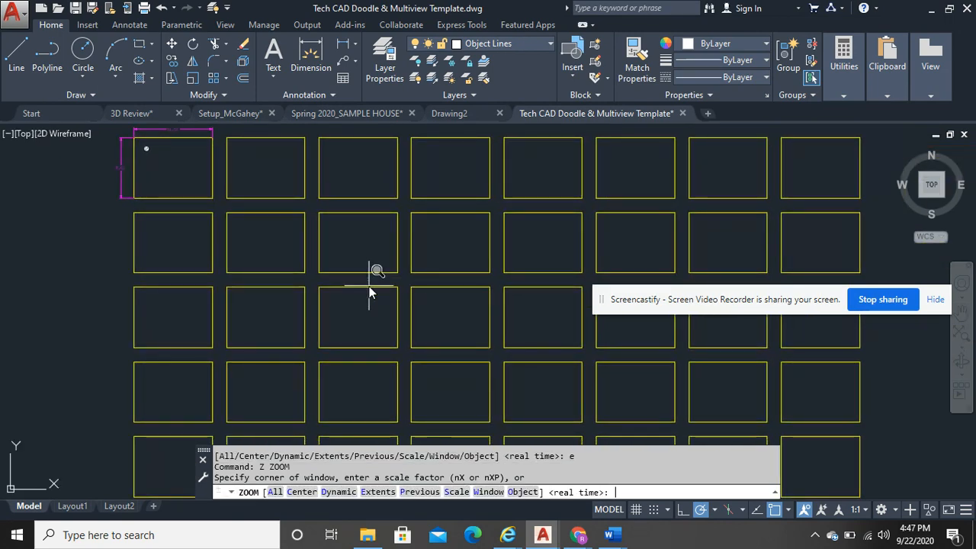
key("Return")
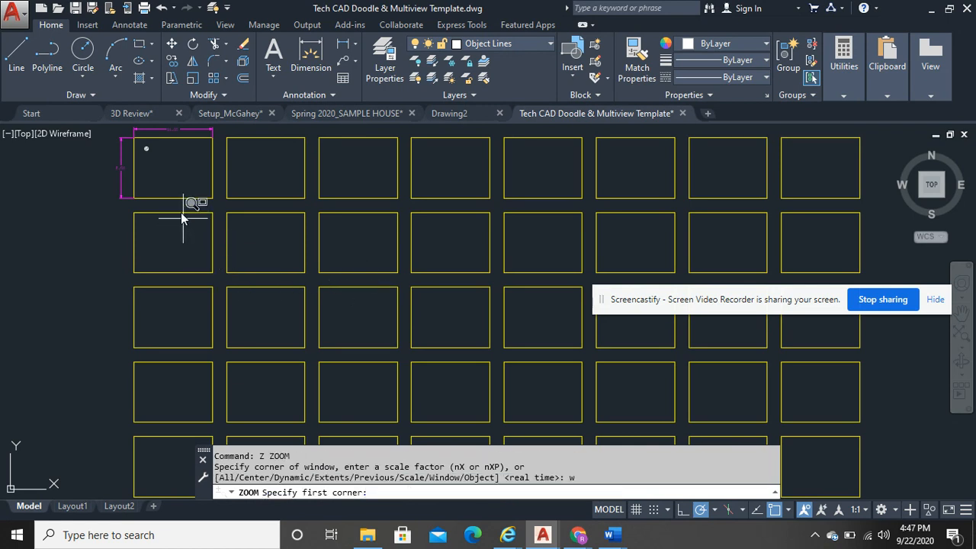
left_click(140, 145)
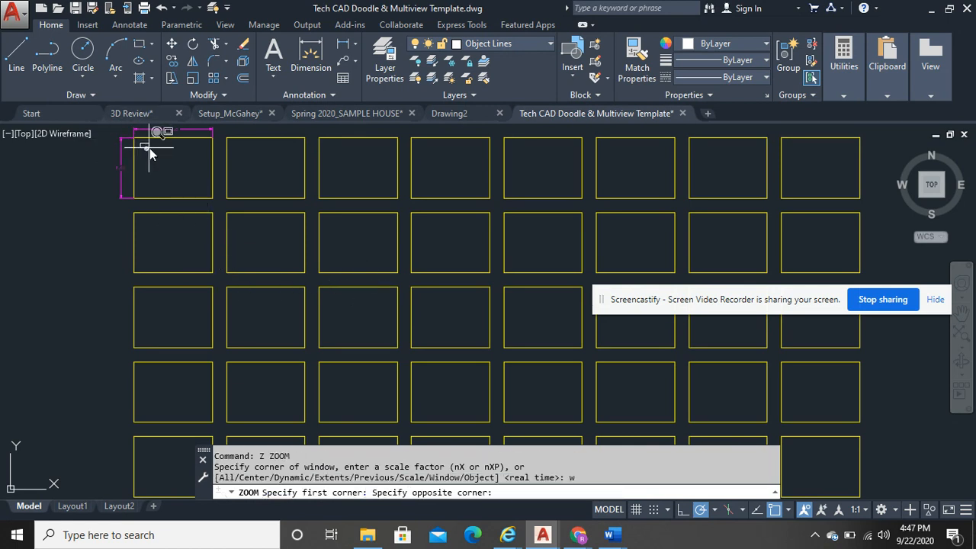
left_click(154, 160)
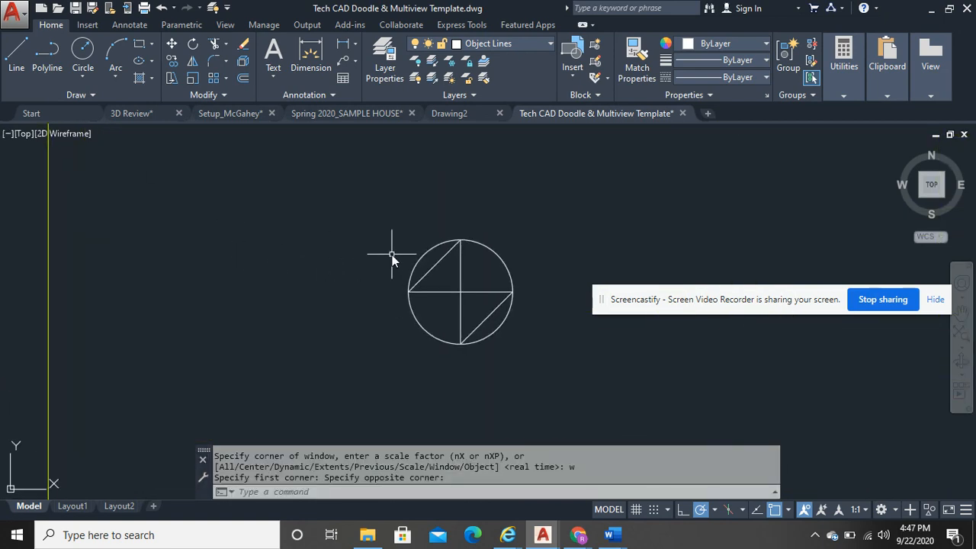
Step: Go back to the full-grid view using the Zoom command's Previous option
type("z")
key("Return")
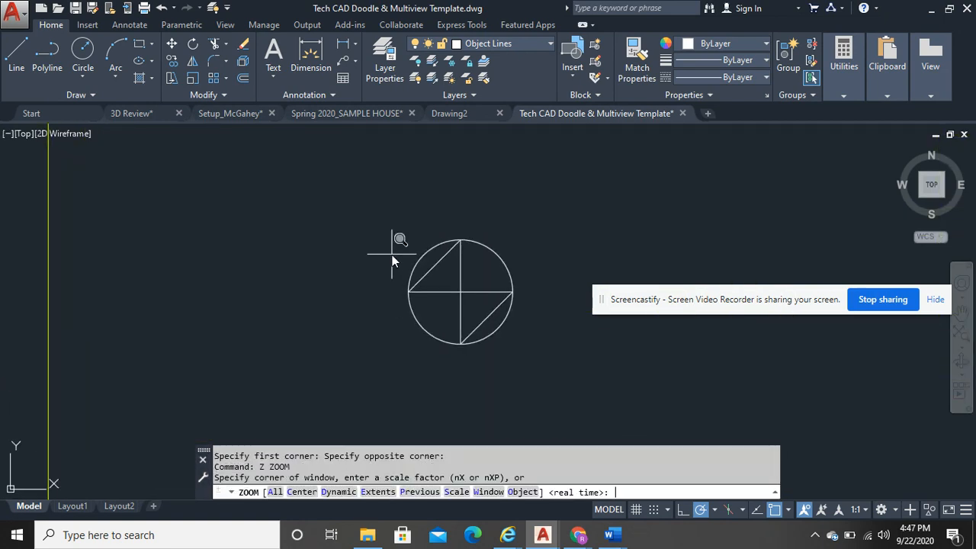
key("Return")
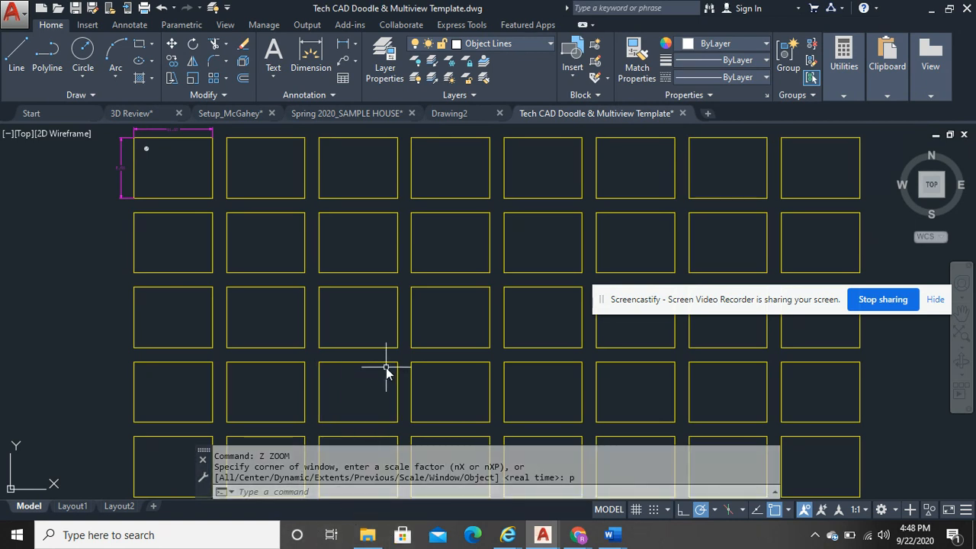
Step: Examine the grid of boxes at different magnifications, zooming freely in and out around different boxes without a Zoom command
scroll(385, 368, "up", 6)
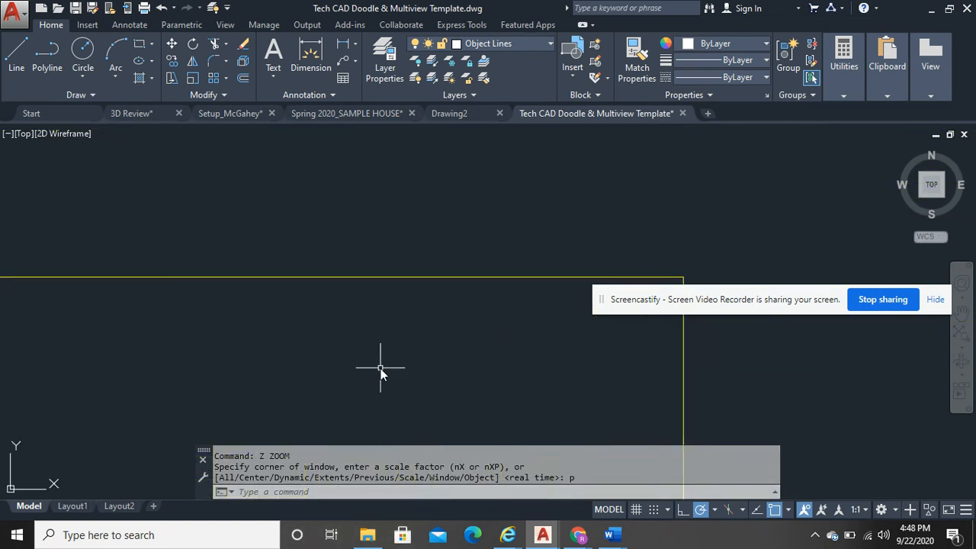
scroll(380, 369, "down", 6)
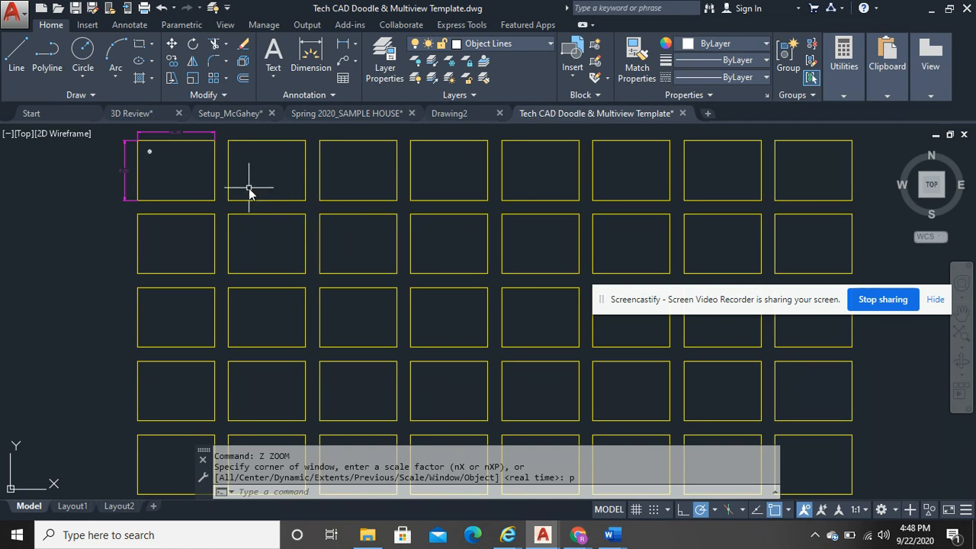
key("Return")
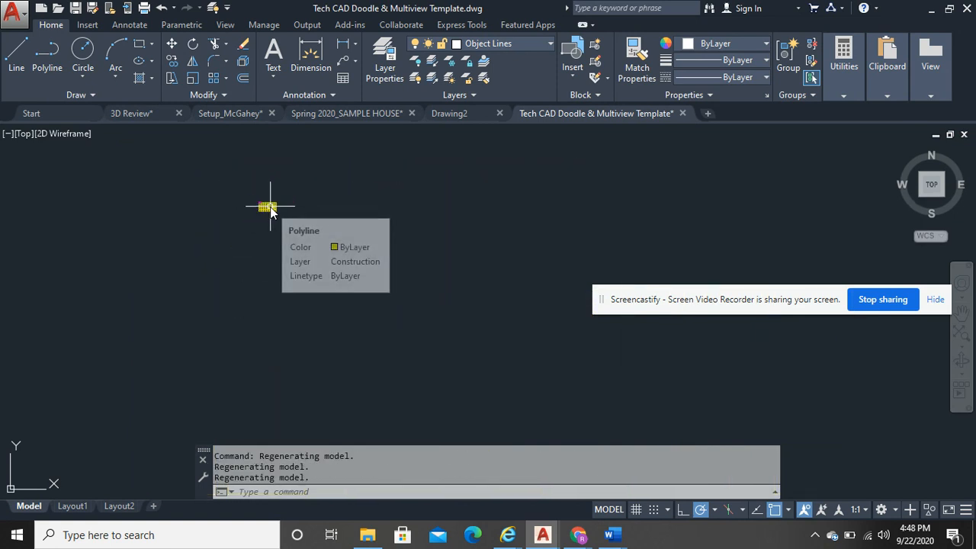
scroll(270, 206, "up", 8)
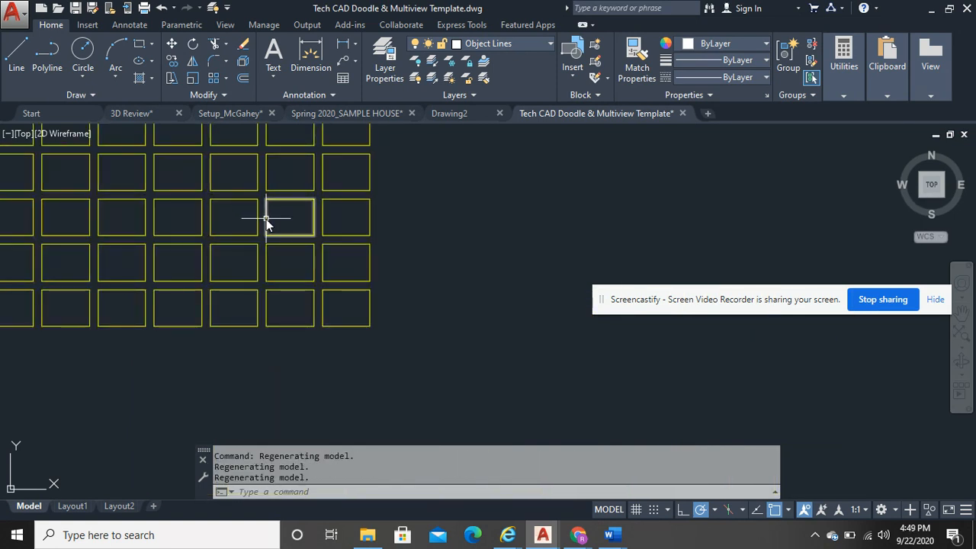
scroll(266, 218, "up", 2)
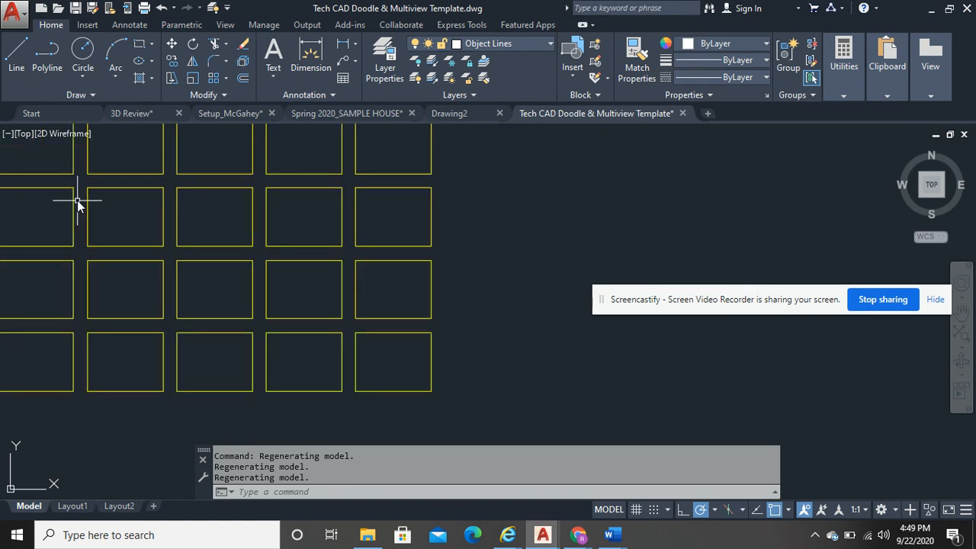
scroll(403, 250, "down", 9)
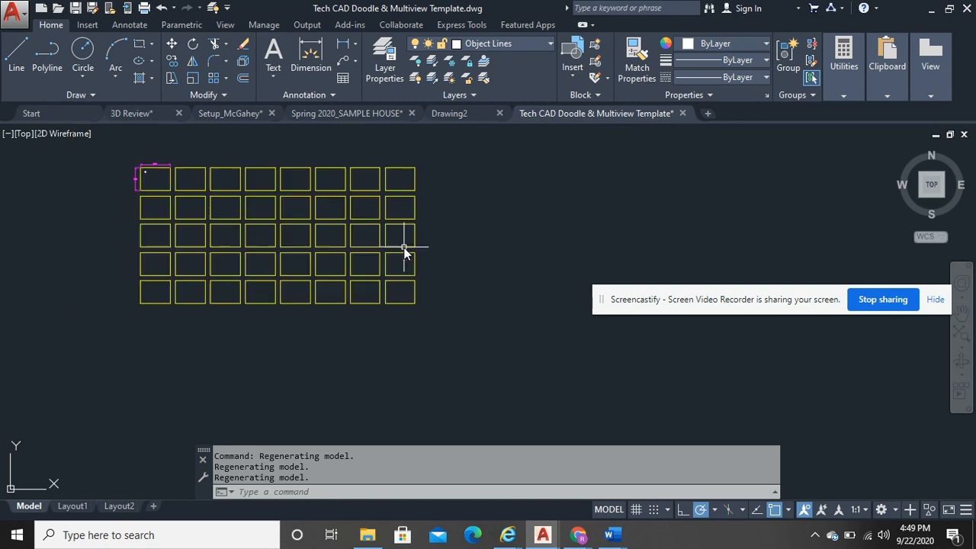
scroll(396, 253, "up", 9)
scroll(393, 253, "down", 6)
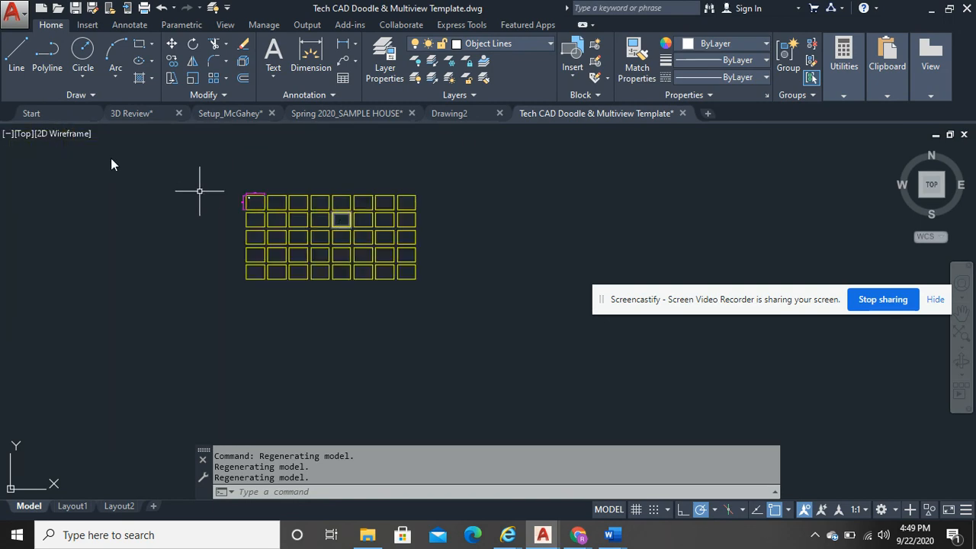
scroll(334, 243, "up", 2)
scroll(334, 242, "up", 6)
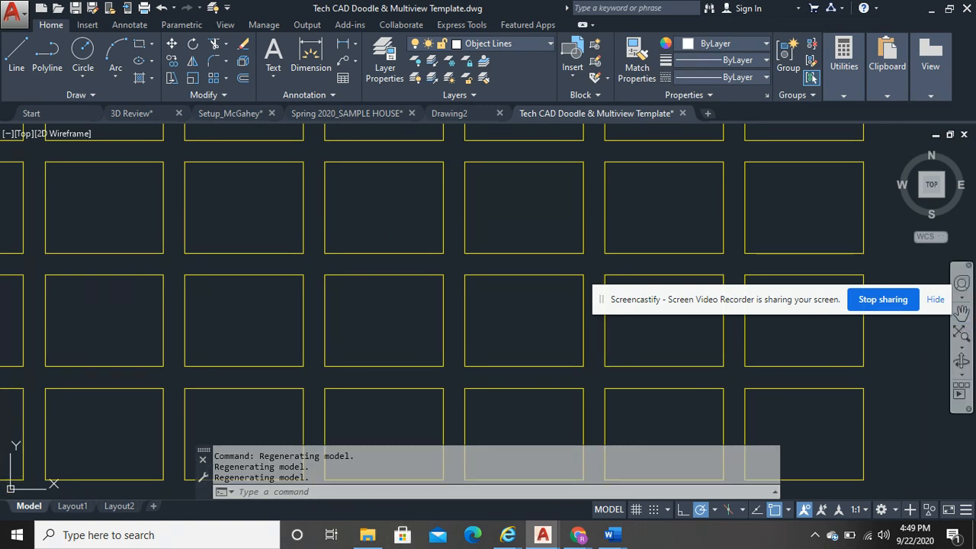
Step: Use the Pan tool to bring the dimensioned 11 by 8.5 box into view and shift it around the drawing area
left_click(961, 313)
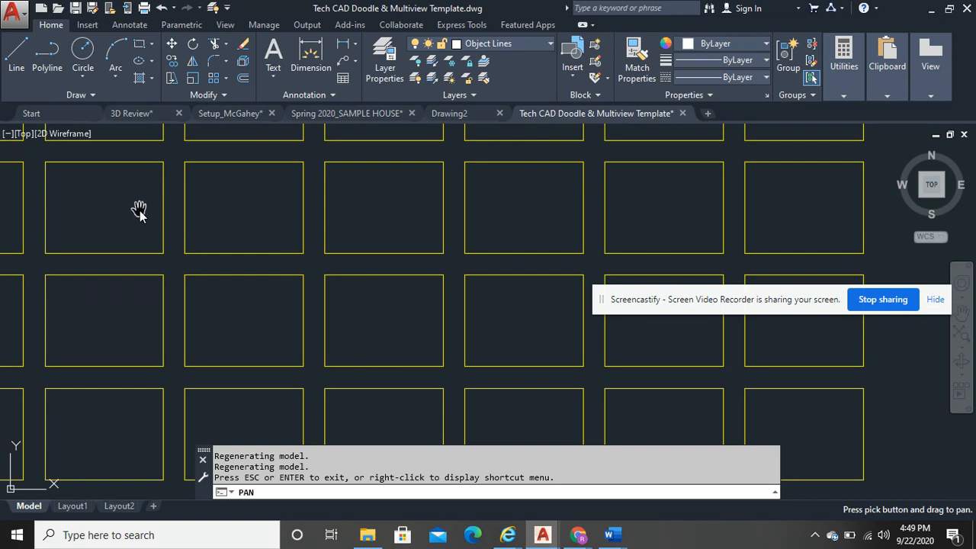
mouse_move(74, 193)
left_mouse_down()
mouse_move(305, 298)
mouse_move(560, 370)
left_mouse_up()
left_click_drag(344, 170, 359, 340)
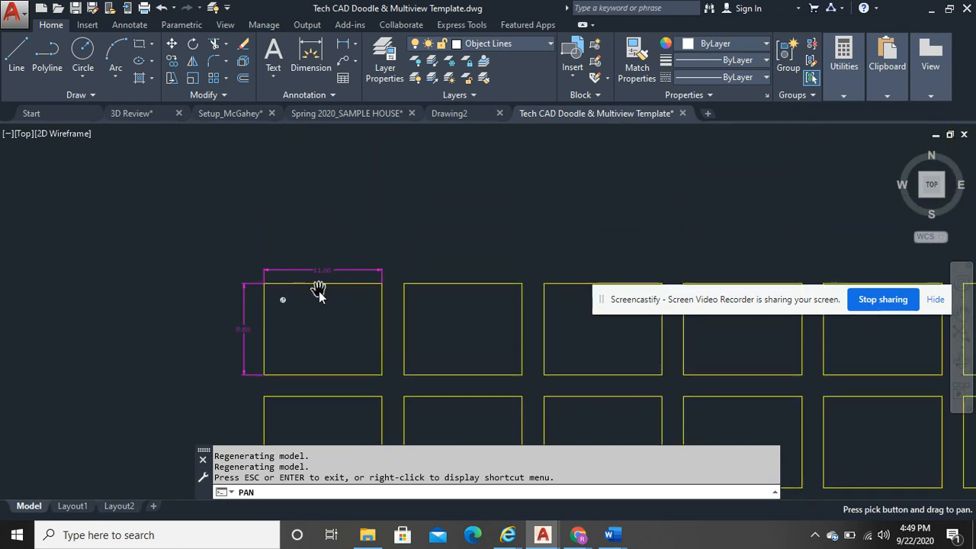
mouse_move(314, 304)
left_mouse_down()
mouse_move(258, 246)
mouse_move(214, 218)
left_mouse_up()
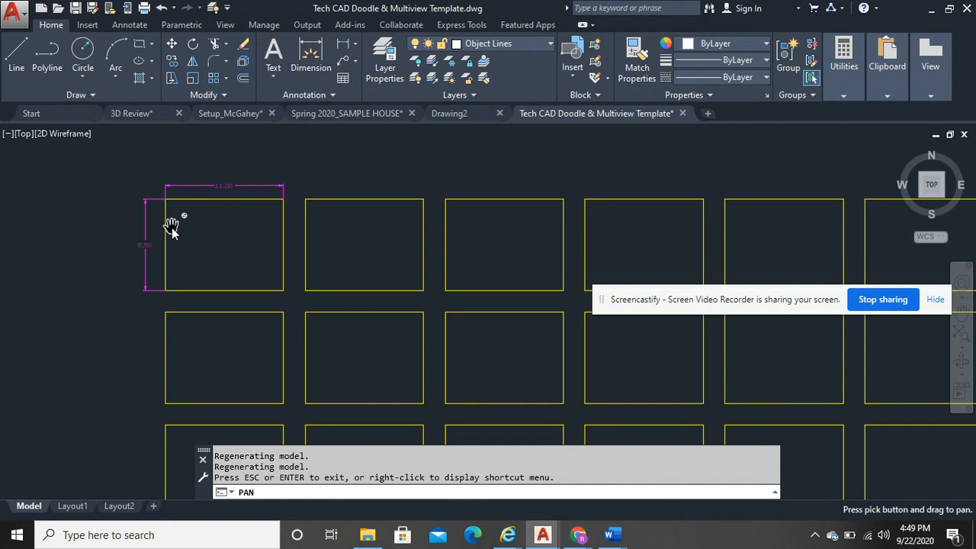
left_click_drag(212, 228, 405, 291)
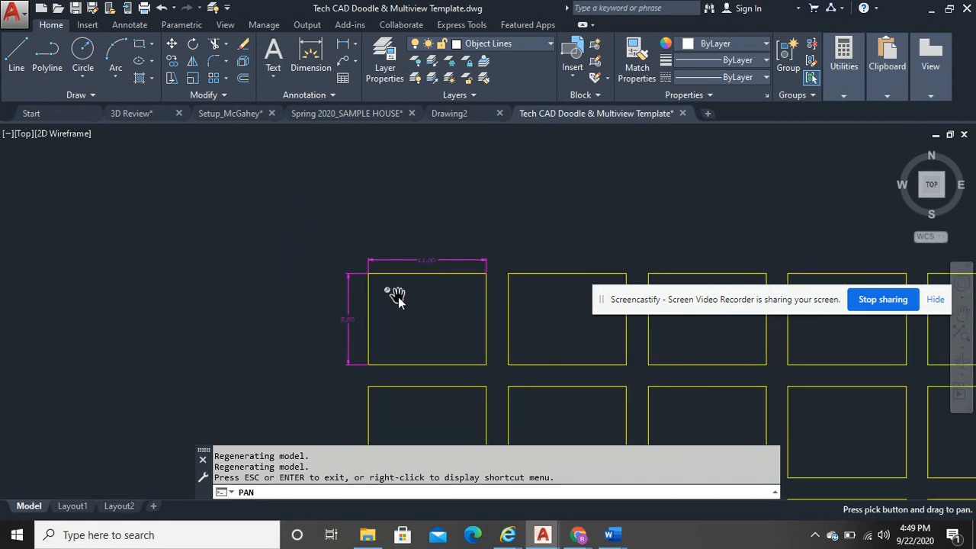
Step: Magnify and centre the circle in the first box while Pan is active, and exit Pan
scroll(397, 298, "up", 15)
left_click_drag(91, 213, 380, 396)
scroll(370, 308, "up", 6)
scroll(369, 309, "down", 4)
right_click(431, 190)
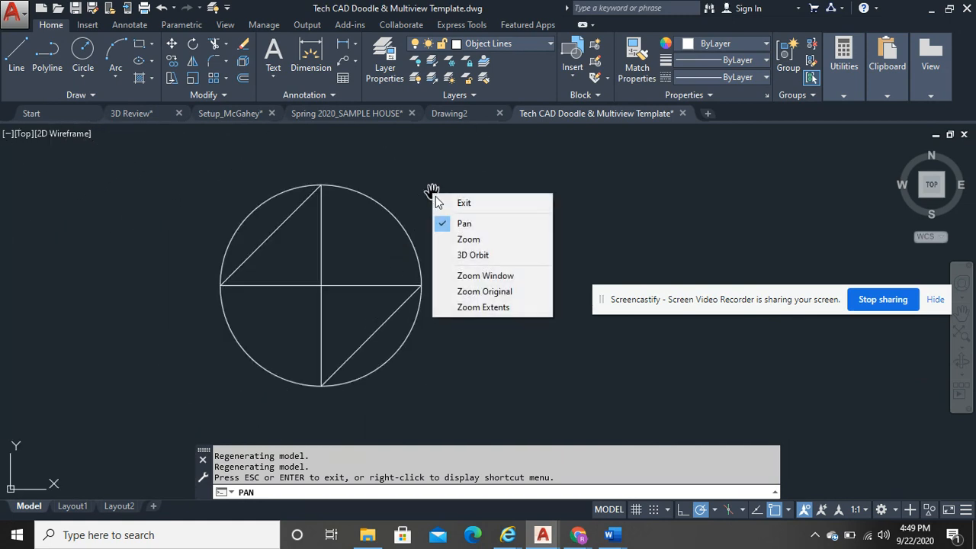
left_click(461, 203)
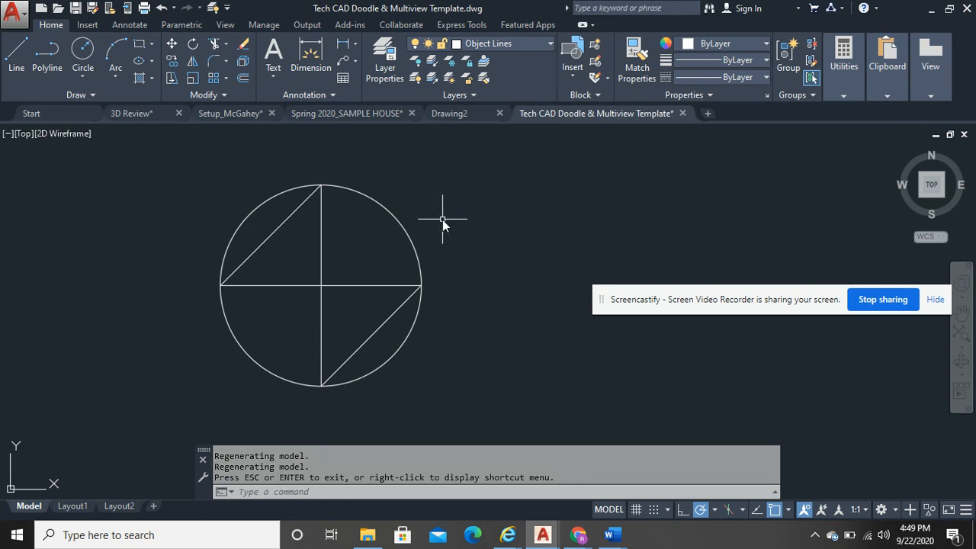
Step: Zoom and pan around the first box without starting the Pan command, ending close up on the circle
scroll(443, 220, "down", 6)
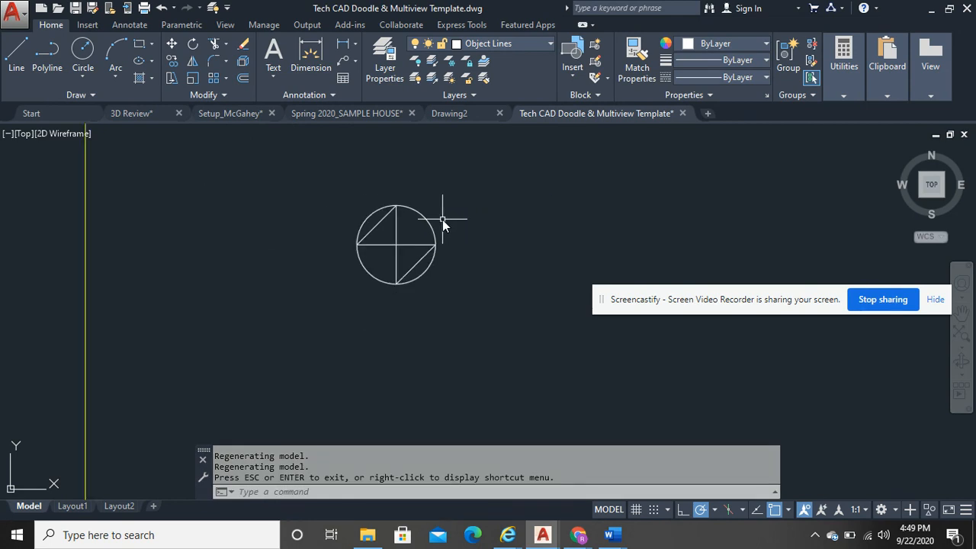
scroll(442, 220, "up", 8)
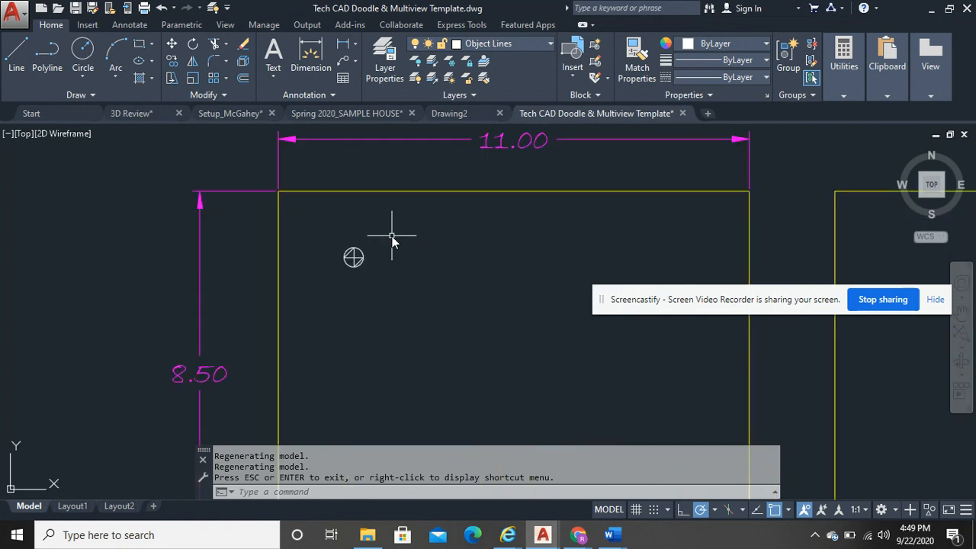
mouse_move(311, 283)
middle_mouse_down()
mouse_move(342, 279)
mouse_move(397, 298)
mouse_move(318, 240)
mouse_move(331, 130)
mouse_move(352, 137)
middle_mouse_up()
scroll(395, 295, "down", 2)
scroll(392, 296, "up", 8)
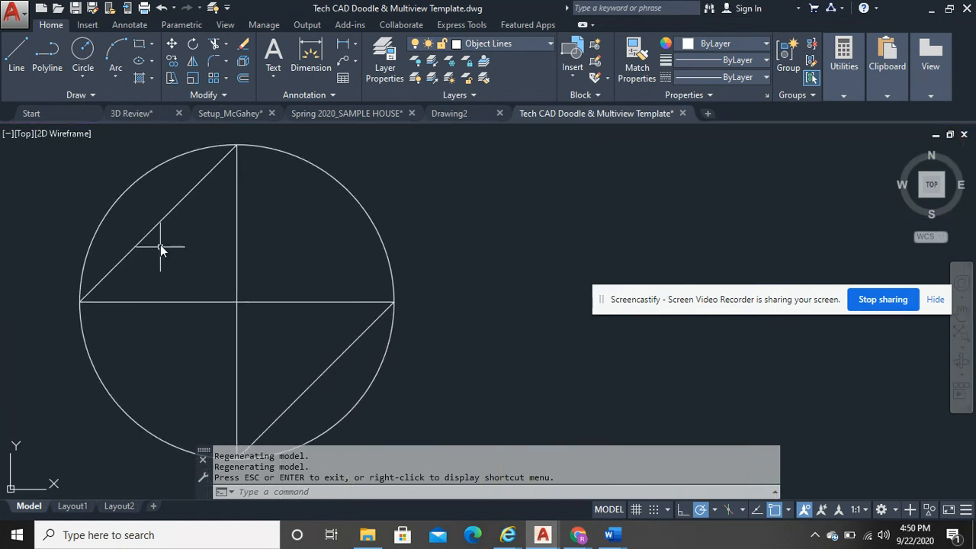
Step: Draw a line from the circle's left quadrant point to its bottom quadrant point, adjusting the view while the Line command runs
left_click(16, 52)
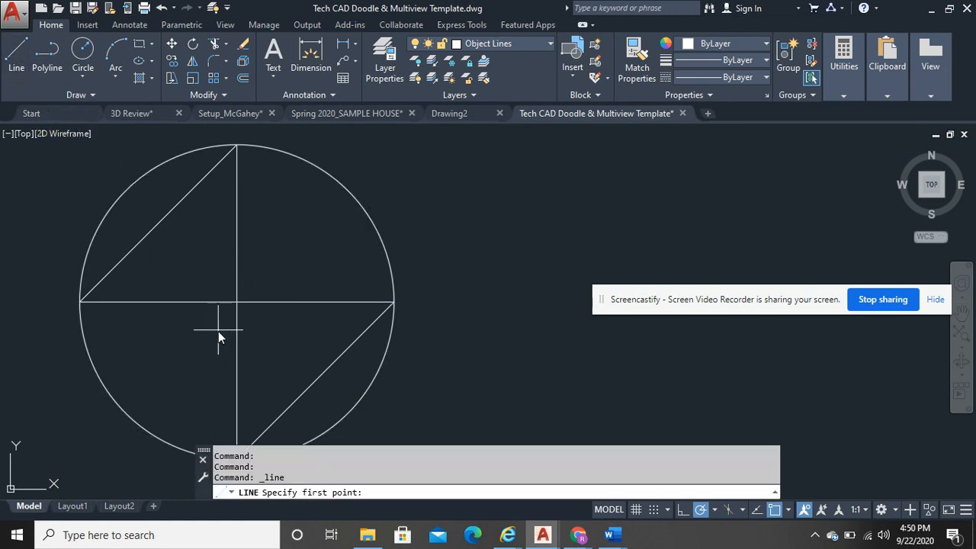
left_click(79, 302)
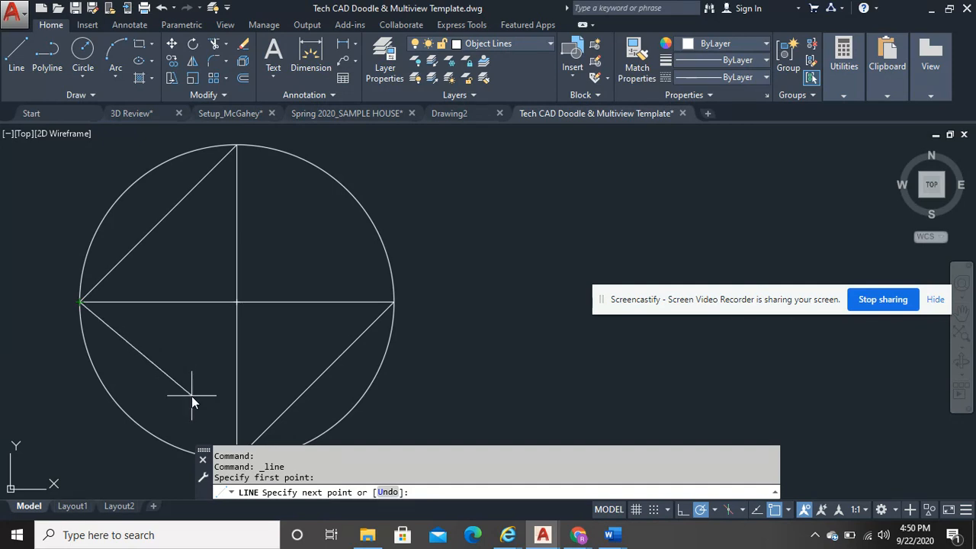
mouse_move(191, 395)
middle_mouse_down()
mouse_move(226, 323)
mouse_move(328, 231)
middle_mouse_up()
scroll(344, 273, "up", 6)
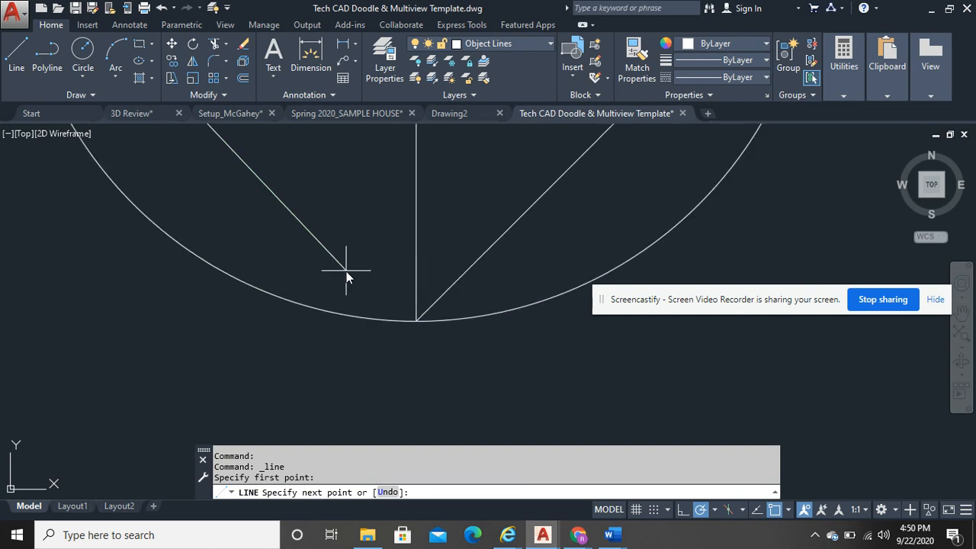
scroll(342, 277, "down", 8)
scroll(339, 285, "up", 5)
scroll(363, 295, "up", 2)
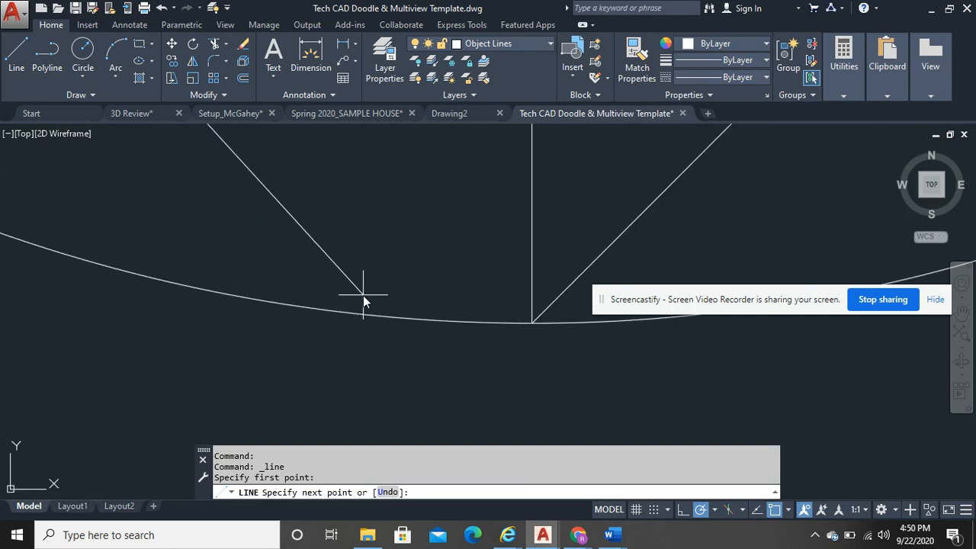
left_click(531, 322)
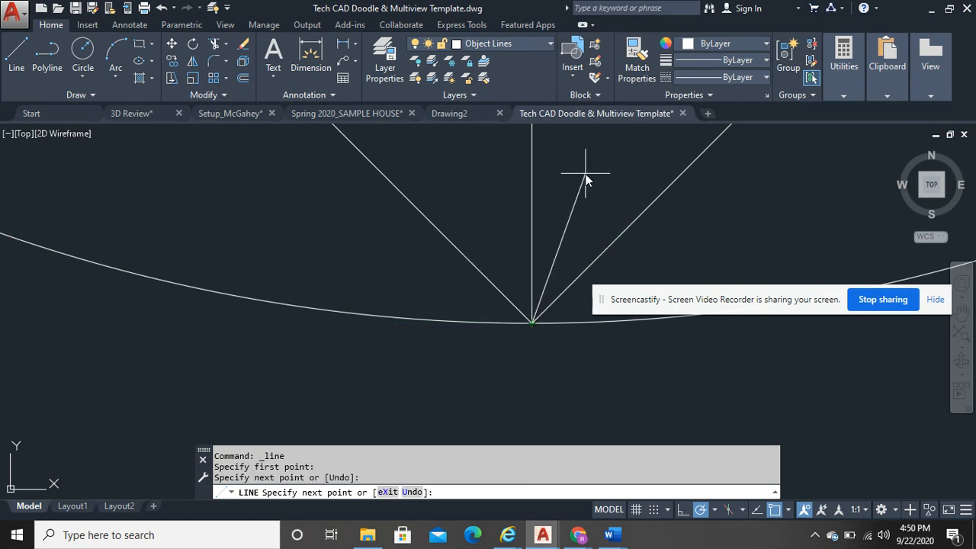
middle_click_drag(735, 183, 177, 343)
scroll(174, 316, "down", 10)
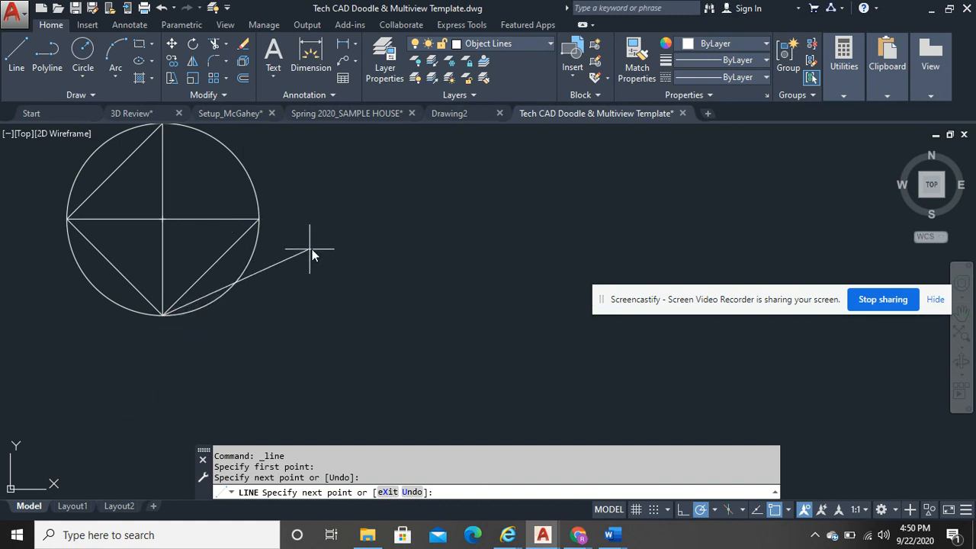
right_click(337, 270)
left_click(342, 279)
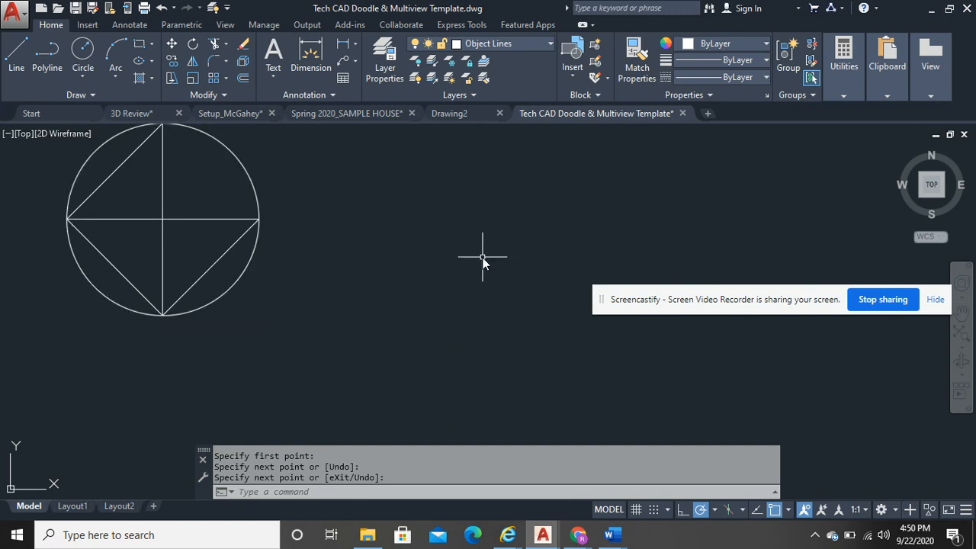
Step: Zoom out to show the whole drawing with the Zoom command's Extents option
key("Return")
type("z")
key("Return")
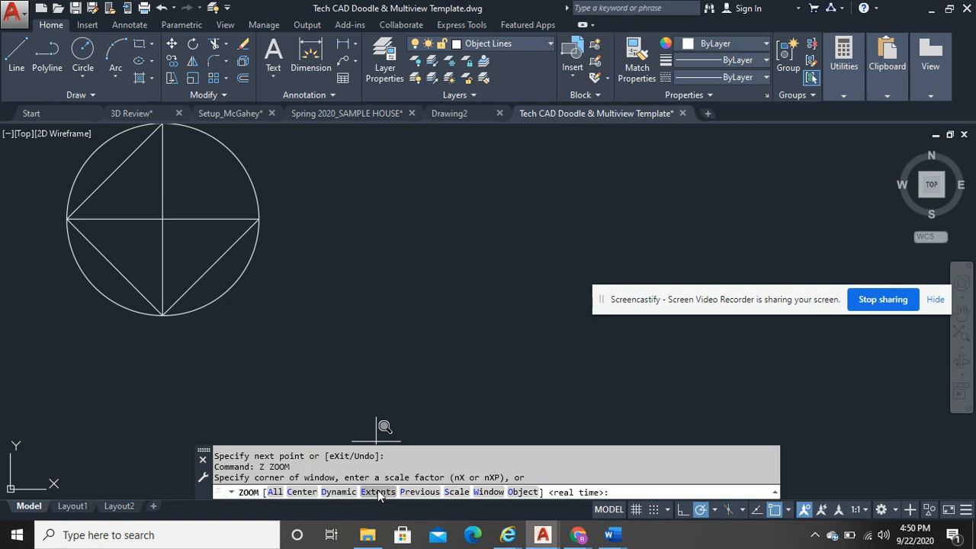
type("e")
key("Return")
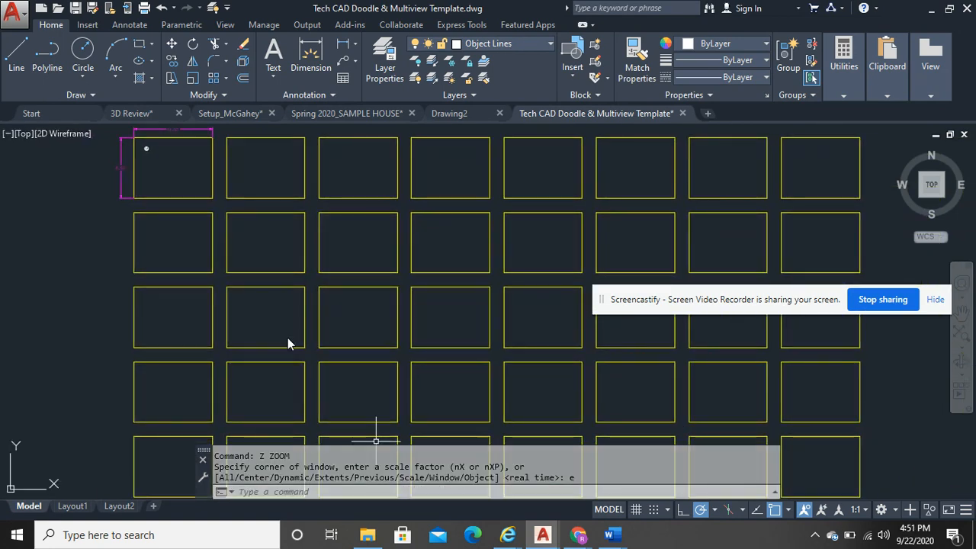